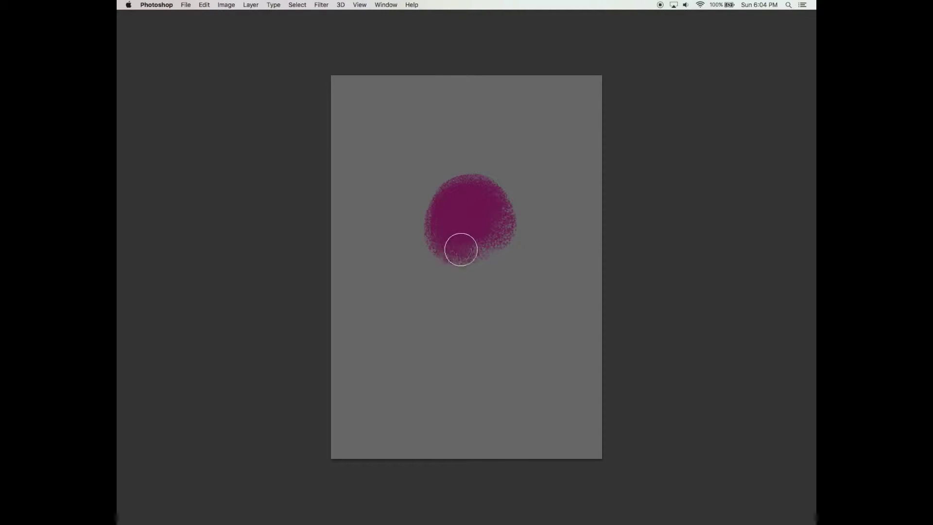
Step: Fill out the magenta tree crown into a solid circle with a textured edge
drag(487, 203, 497, 215)
drag(465, 247, 480, 251)
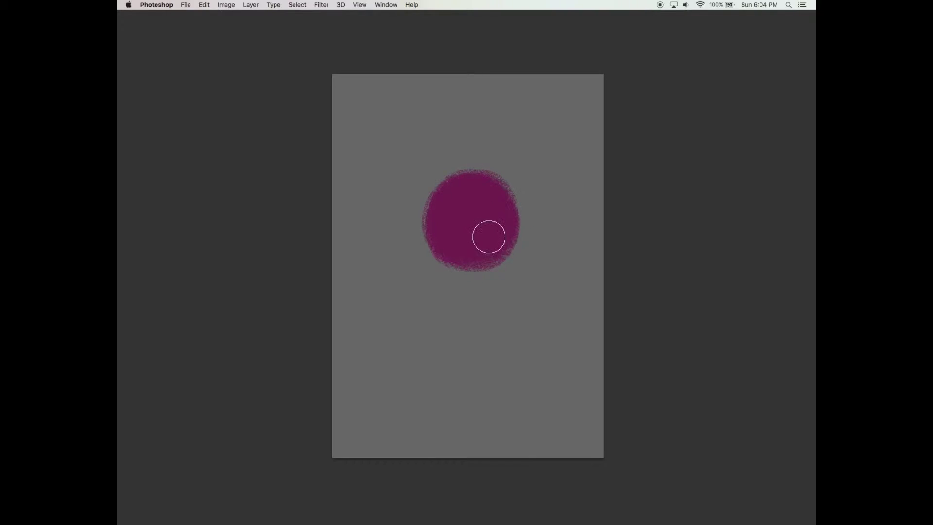
Step: Toggle the visibility of the gray backdrop layer to check the painted crown
key(Tab)
key(space)
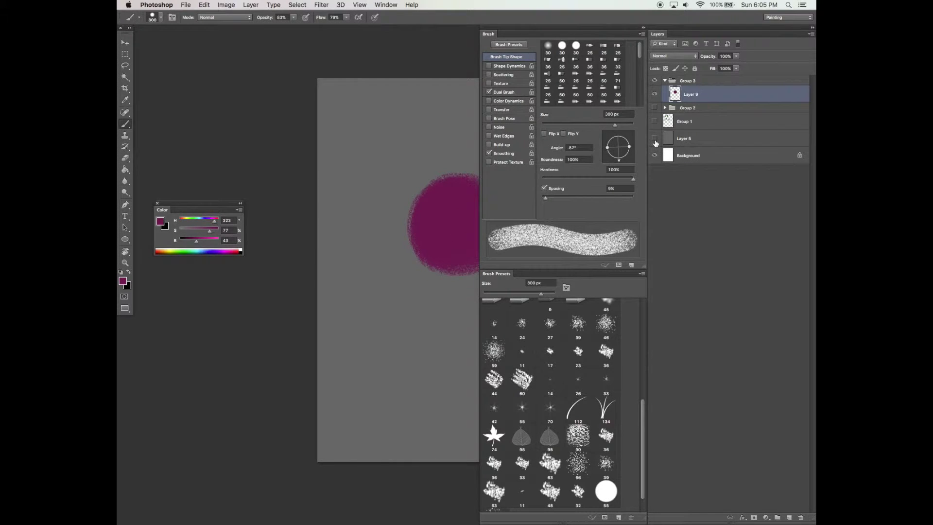
click(655, 139)
click(655, 138)
key(Tab)
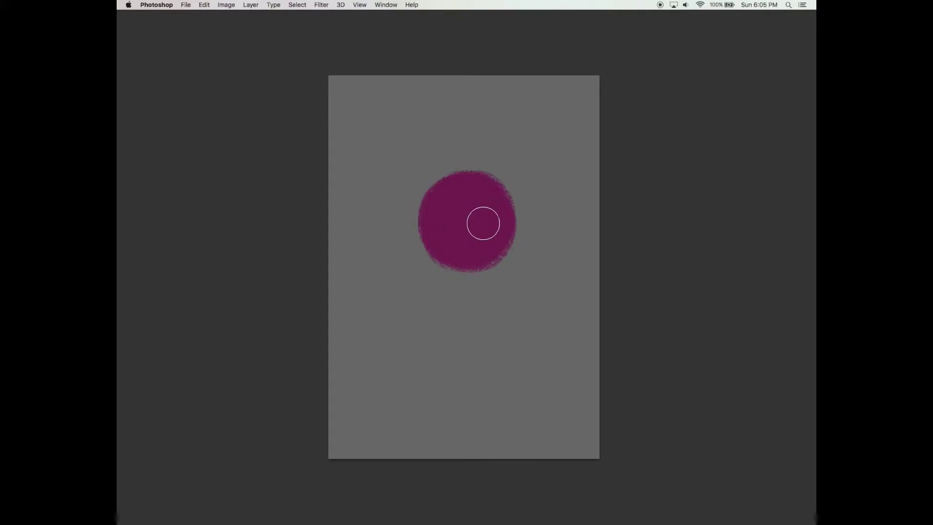
Step: Add a new layer above the crown layer and set the brush size to 71 px
key(Tab)
drag(443, 242, 427, 247)
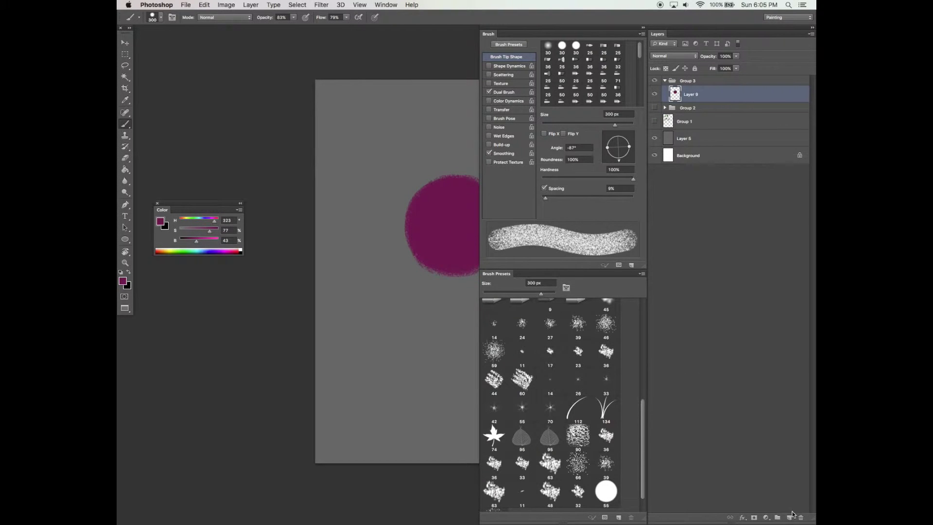
click(790, 517)
click(574, 125)
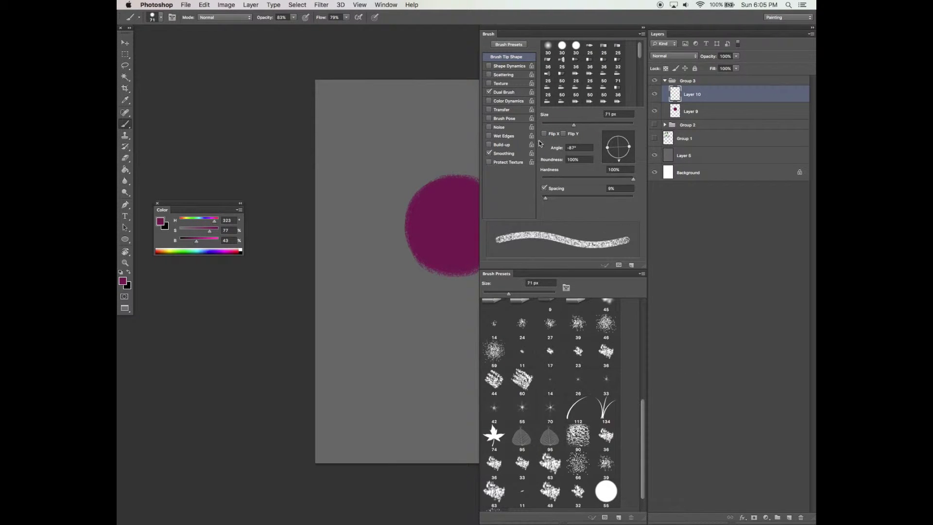
Step: Set the foreground color to a blue-gray with hue 205, saturation 15% and brightness 57%
click(186, 231)
drag(196, 241, 205, 244)
click(201, 221)
click(185, 231)
click(202, 241)
key(Tab)
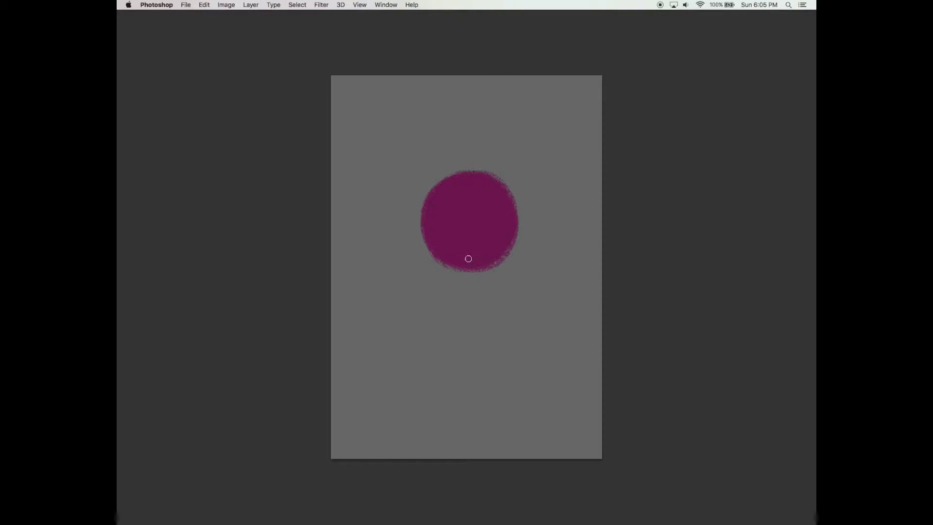
Step: Paint a tree trunk from the lower part of the crown downward, widening it toward the base
mouse_move(469, 258)
mouse_down()
mouse_move(465, 332)
mouse_move(468, 265)
mouse_move(464, 331)
mouse_move(473, 275)
mouse_move(473, 317)
mouse_up()
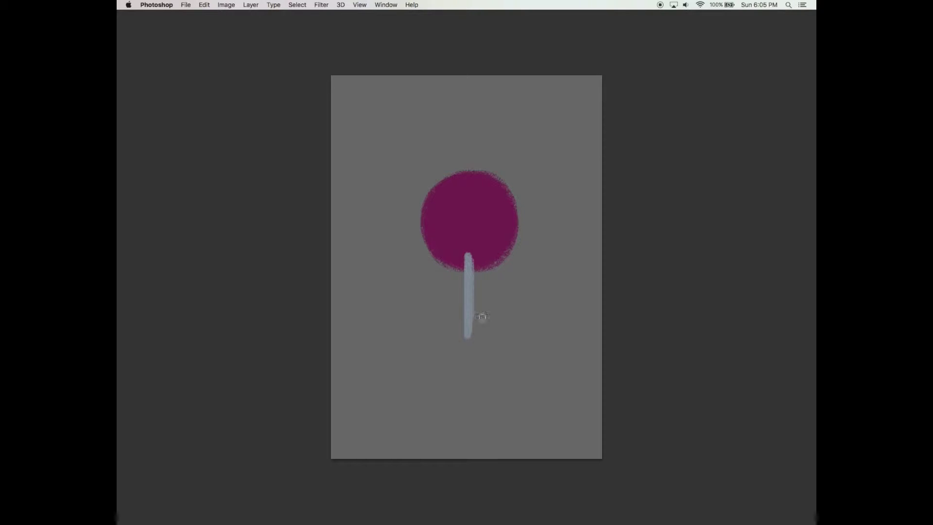
mouse_move(472, 263)
mouse_down()
mouse_move(475, 294)
mouse_move(458, 315)
mouse_move(479, 327)
mouse_up()
key(XF86AudioRaiseVolume)
key(XF86AudioRaiseVolume)
key(XF86AudioRaiseVolume)
mouse_move(464, 297)
mouse_down()
mouse_move(460, 331)
mouse_move(477, 332)
mouse_move(472, 304)
mouse_up()
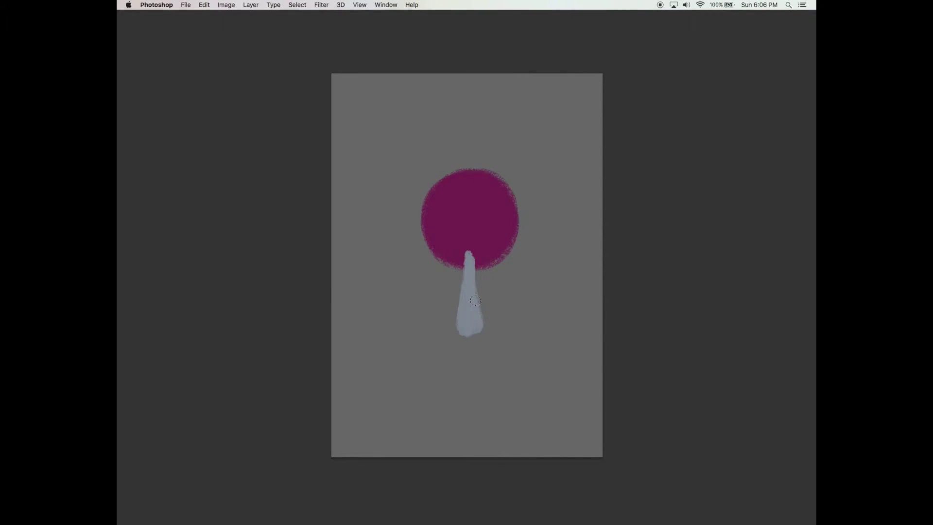
Step: Trim the trunk's edges into a clean taper with the Eraser, using the 59 px textured tip at 100% opacity
key(Tab)
click(503, 353)
key(Tab)
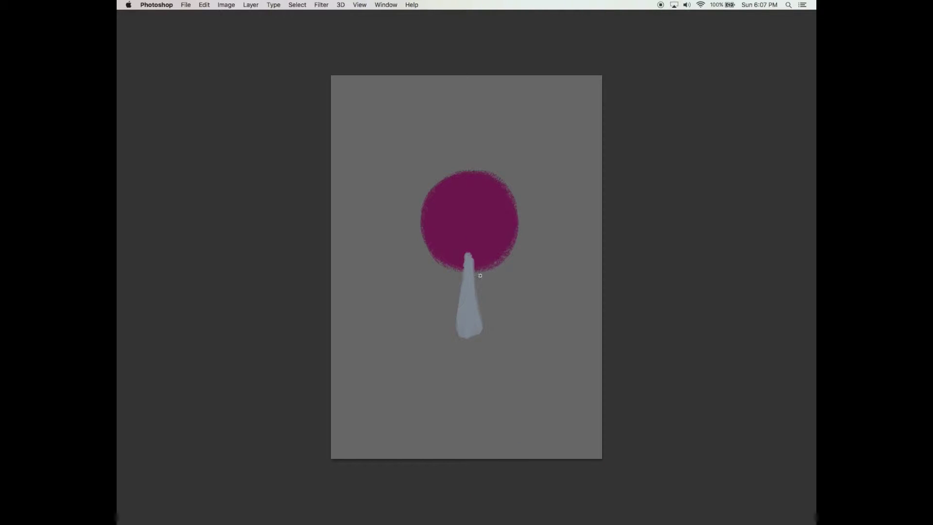
key(Tab)
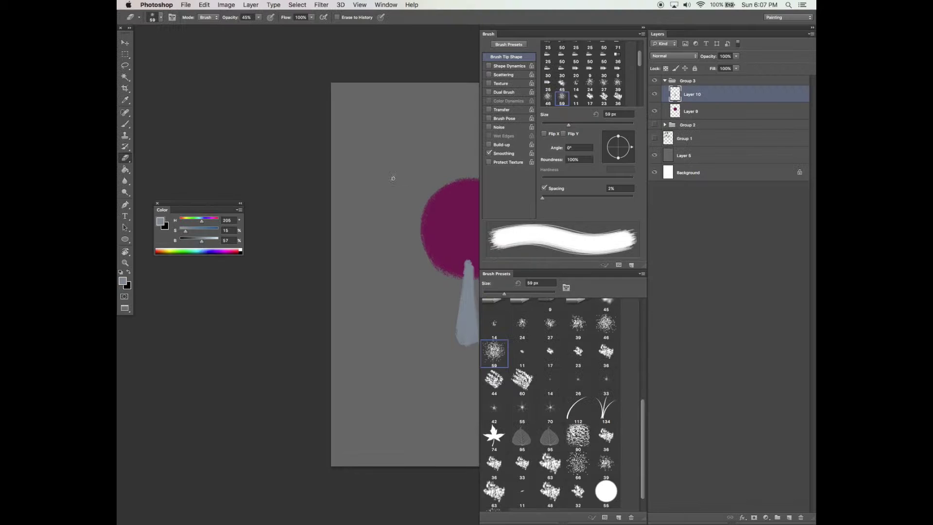
click(259, 18)
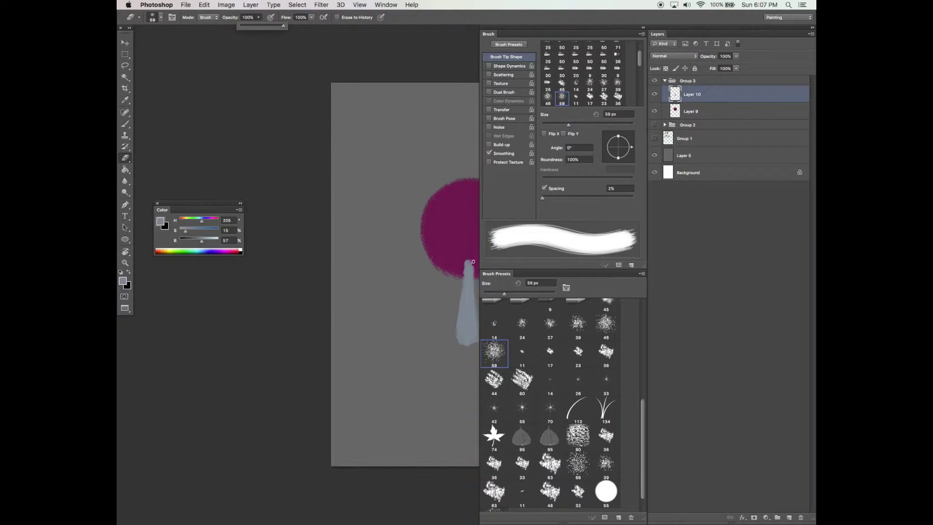
key(Tab)
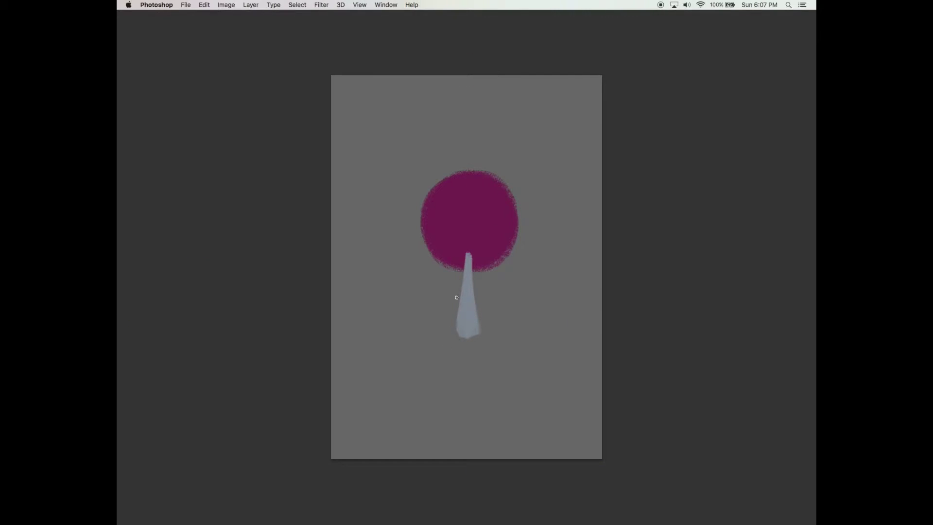
mouse_move(464, 260)
mouse_down()
mouse_move(456, 330)
mouse_move(505, 322)
mouse_up()
key(space)
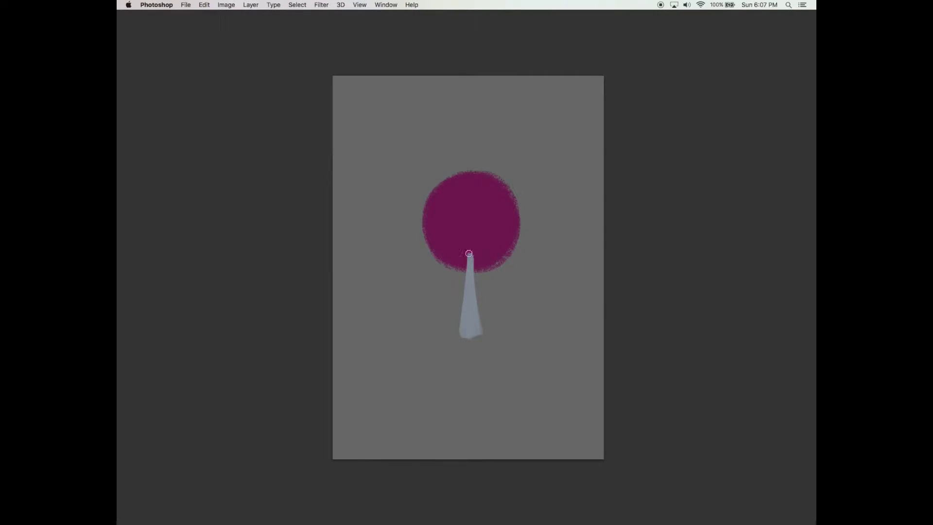
Step: Extend the trunk's top further into the crown with the 60 px brush and shave its left edge narrower
key(Tab)
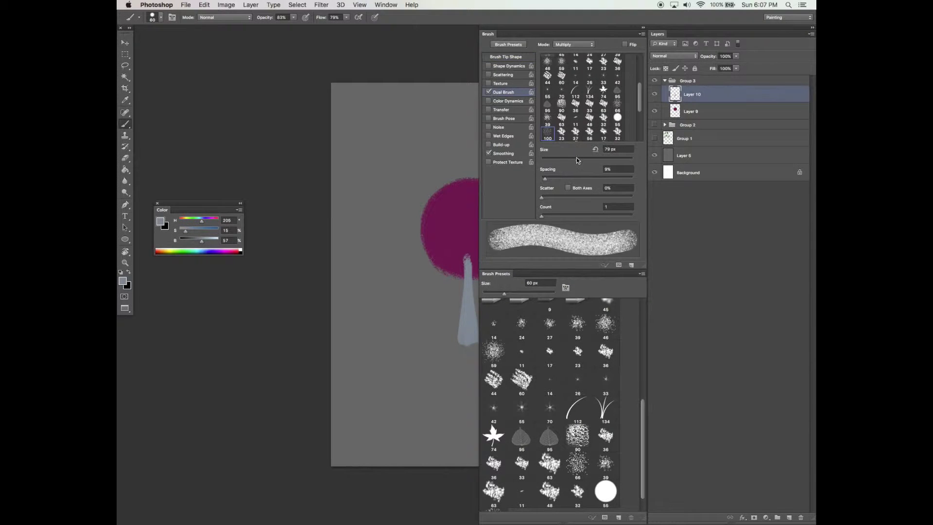
key(Tab)
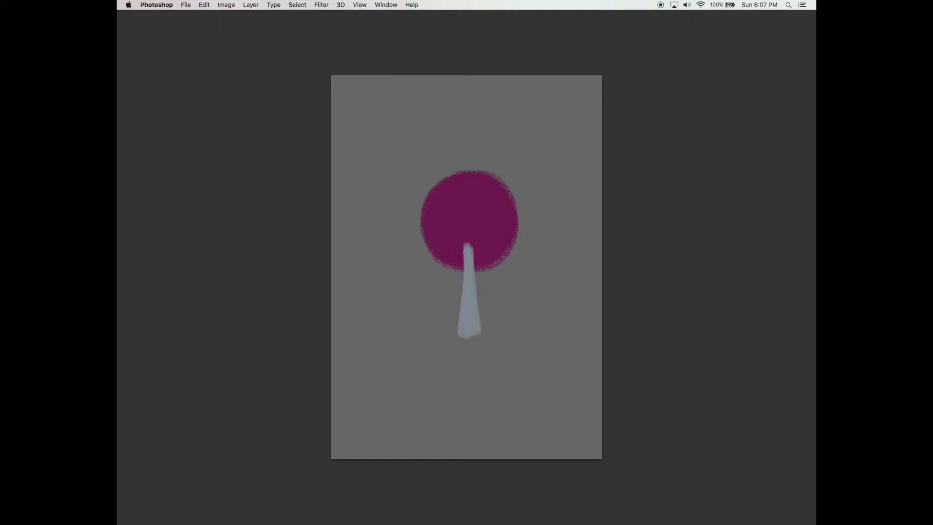
drag(461, 268, 457, 337)
key(super+z)
drag(464, 246, 458, 337)
drag(464, 252, 461, 339)
key(super+z)
Step: Rotate the brush tip and paint a tall curved branch and a low arched branch on the trunk's left side
key(Tab)
drag(629, 145, 624, 157)
key(Tab)
mouse_move(469, 247)
mouse_down()
mouse_move(446, 206)
mouse_move(447, 165)
mouse_up()
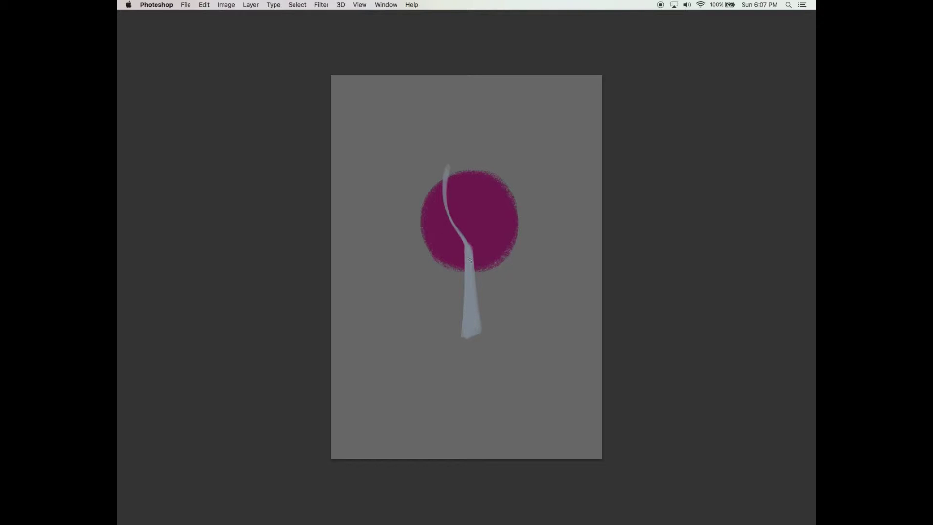
drag(464, 252, 425, 239)
key(super+z)
mouse_move(418, 245)
mouse_down()
mouse_move(470, 252)
mouse_move(417, 245)
mouse_move(469, 252)
mouse_move(449, 241)
mouse_move(418, 245)
mouse_move(471, 253)
mouse_move(480, 231)
mouse_up()
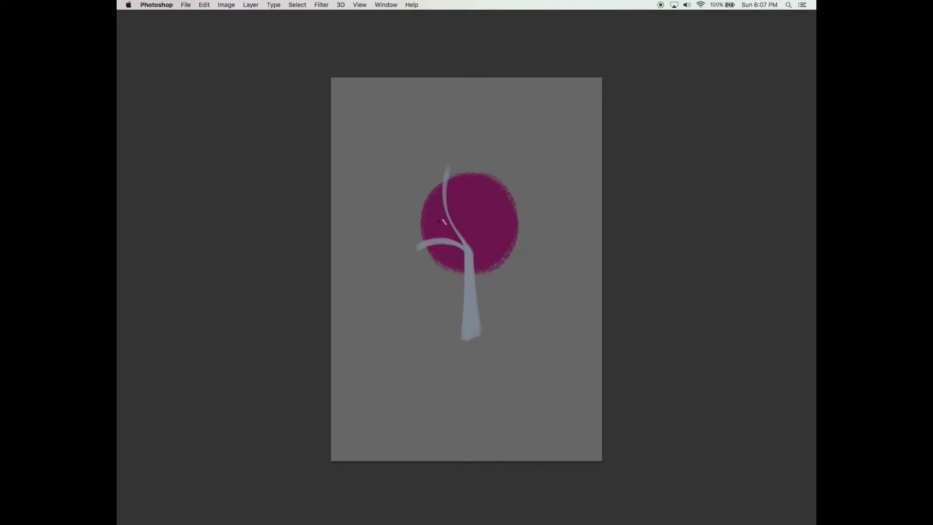
Step: Fork a thin branch off the tall left branch and paint a long branch curving up to the right
mouse_move(446, 213)
mouse_down()
mouse_move(426, 168)
mouse_move(436, 206)
mouse_up()
mouse_move(455, 227)
mouse_down()
mouse_move(432, 219)
mouse_move(422, 200)
mouse_up()
key(super+z)
drag(482, 233, 473, 253)
drag(471, 249, 526, 201)
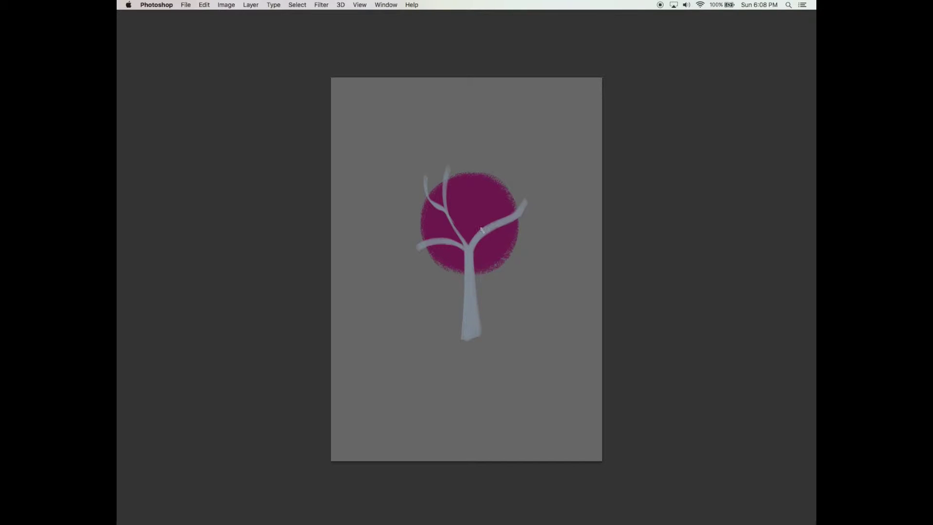
Step: Add an upper fork to the right branch and paint a forked central branch rising past the crown's top
drag(483, 228, 521, 180)
drag(470, 245, 463, 161)
key(super+z)
mouse_move(468, 247)
mouse_down()
mouse_move(463, 166)
mouse_move(465, 227)
mouse_move(483, 161)
mouse_up()
drag(465, 210, 485, 162)
drag(483, 168, 472, 203)
scroll(482, 253, up, 1)
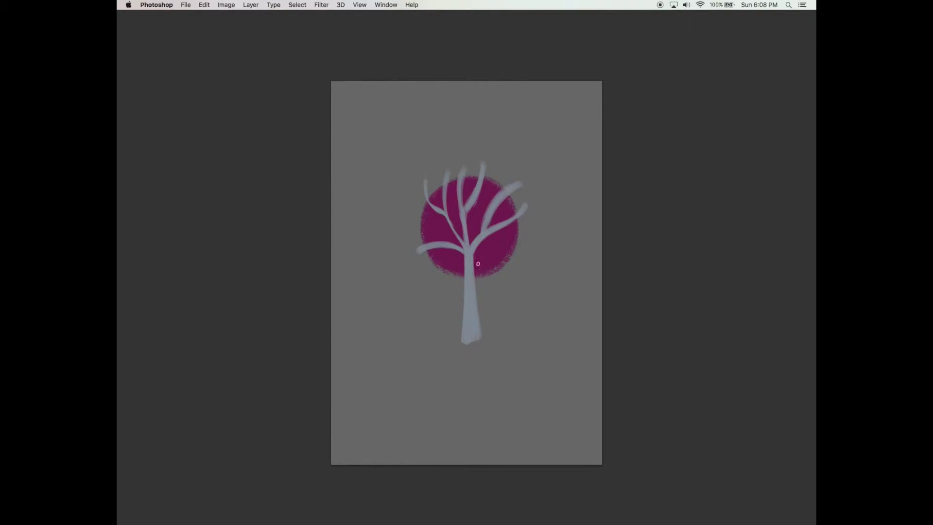
Step: Erase along the right branches and the low left branch to thin them and taper their tips
drag(524, 217, 530, 193)
drag(482, 224, 518, 182)
key(super+z)
drag(482, 222, 517, 182)
mouse_move(454, 242)
mouse_down()
mouse_move(404, 258)
mouse_move(462, 255)
mouse_move(402, 257)
mouse_move(492, 214)
mouse_move(483, 249)
mouse_move(504, 227)
mouse_up()
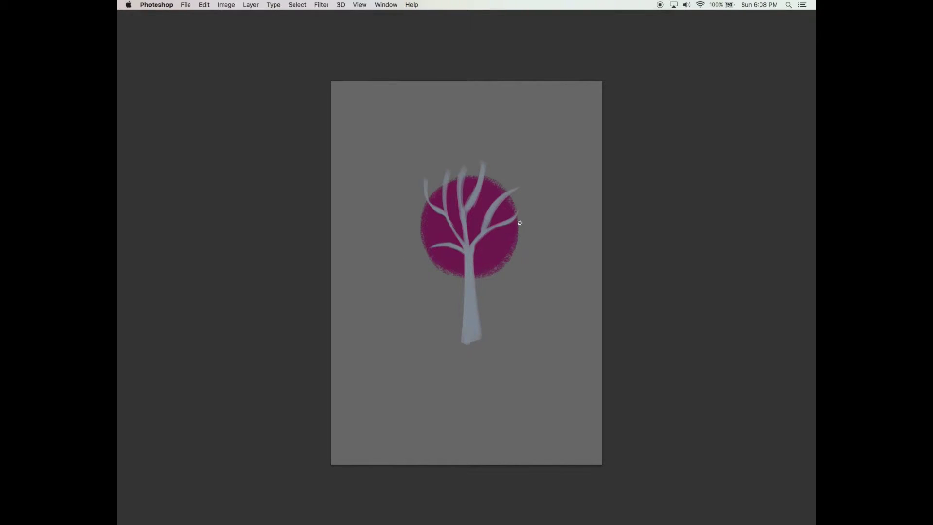
Step: Erase the ends of the upper left and central branches into pointed tips inside the crown
mouse_move(426, 164)
mouse_down()
mouse_move(426, 214)
mouse_move(427, 176)
mouse_move(441, 189)
mouse_move(456, 158)
mouse_move(441, 190)
mouse_move(461, 154)
mouse_move(456, 178)
mouse_move(471, 155)
mouse_move(457, 220)
mouse_up()
key(super+z)
drag(459, 184, 465, 241)
mouse_move(471, 170)
mouse_down()
mouse_move(484, 164)
mouse_move(472, 212)
mouse_up()
drag(492, 181, 490, 184)
mouse_move(465, 179)
mouse_down()
mouse_move(461, 214)
mouse_move(454, 170)
mouse_move(455, 210)
mouse_move(517, 179)
mouse_move(495, 211)
mouse_move(521, 203)
mouse_up()
scroll(504, 202, up, 1)
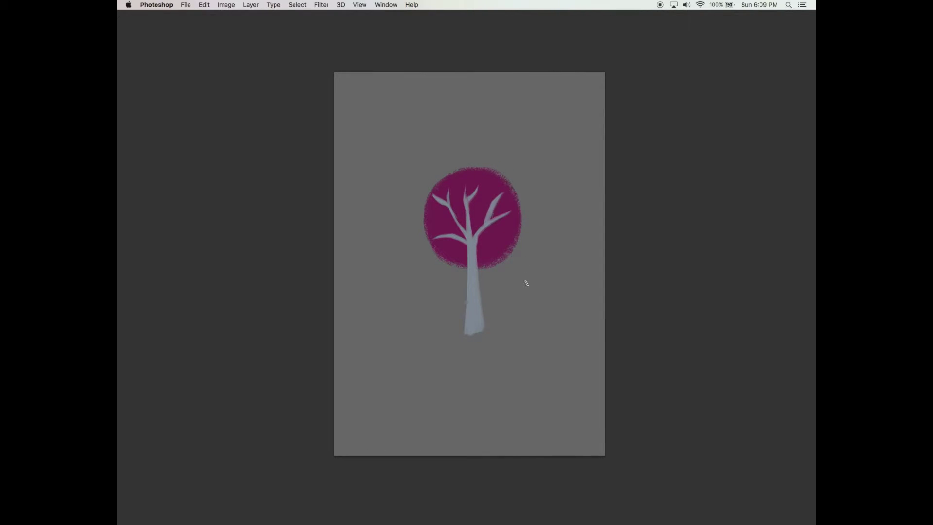
Step: Add a new layer above the branches and set the brush tip to 14 px at a -57° angle
key(Tab)
click(790, 517)
drag(620, 145, 628, 140)
drag(552, 125, 548, 125)
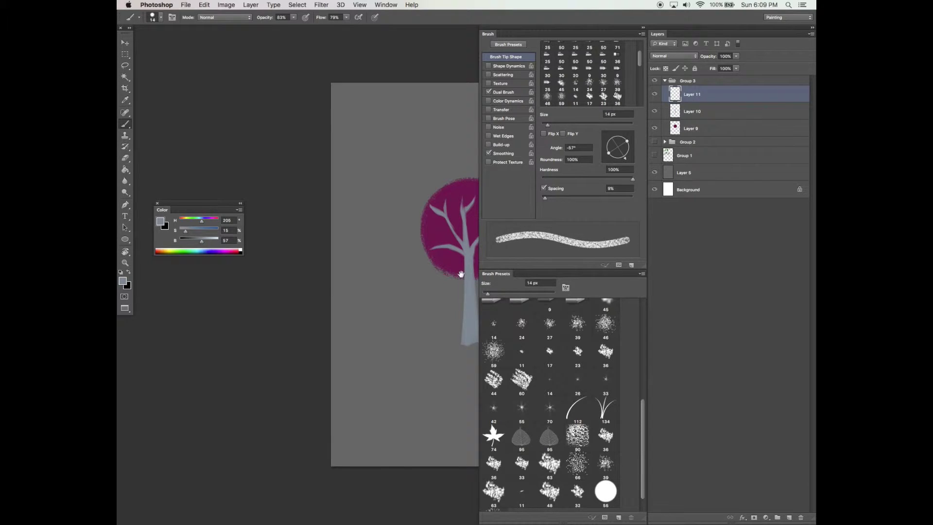
key(Tab)
mouse_move(484, 229)
mouse_down()
mouse_move(525, 216)
mouse_move(501, 227)
mouse_up()
key(super+z)
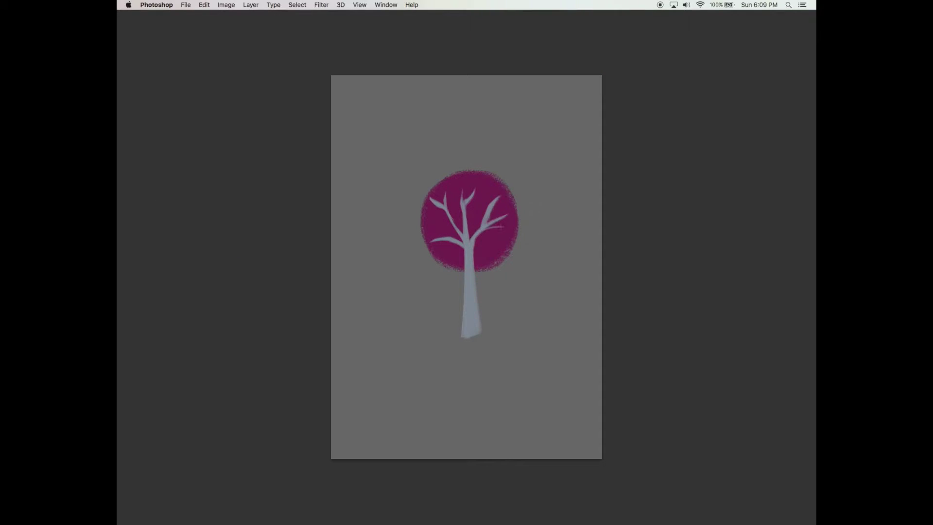
key(Tab)
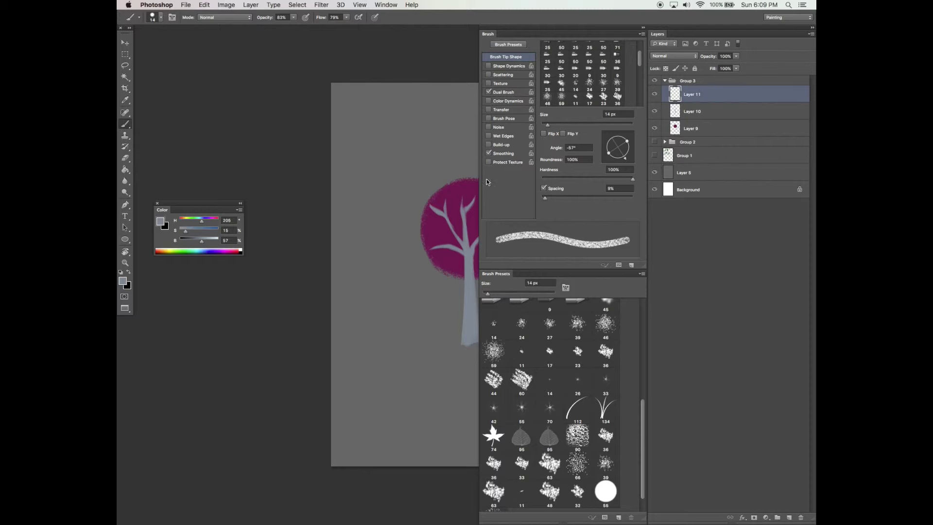
key(Tab)
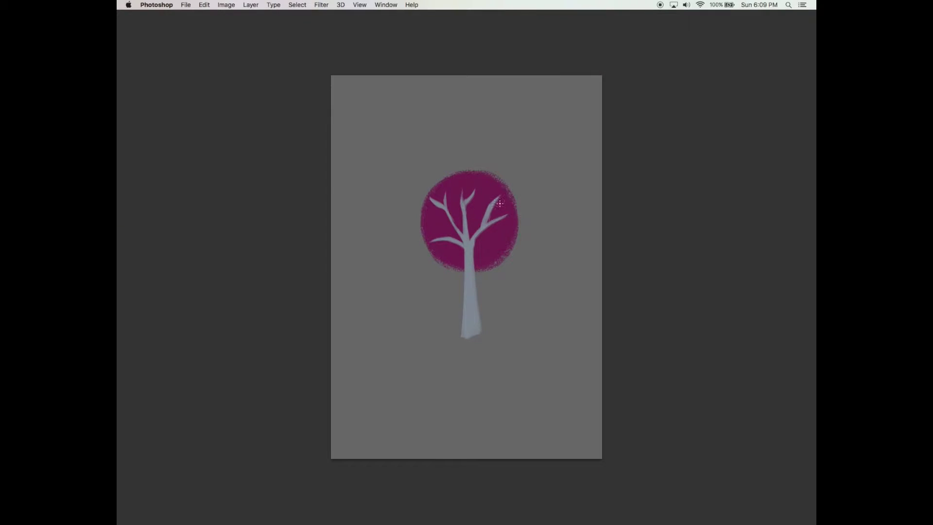
Step: Paint two thin twigs off the right branch, one running outward and one curving down past the crown's edge
drag(481, 232, 512, 228)
drag(490, 230, 540, 256)
key(super+z)
key(super+z)
drag(498, 228, 528, 245)
key(super+z)
drag(498, 229, 536, 250)
Step: Paint thin twigs on the left and upper branches and trim the twig ends to stay inside the crown
mouse_move(447, 240)
mouse_down()
mouse_move(421, 262)
mouse_move(415, 244)
mouse_move(453, 191)
mouse_up()
key(super+z)
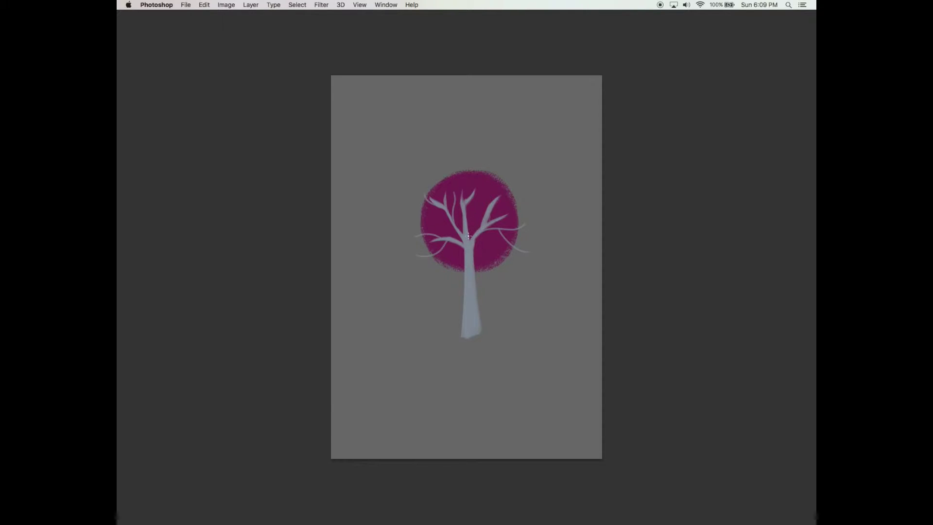
drag(467, 219, 482, 189)
key(super+z)
scroll(440, 199, down, 1)
drag(448, 213, 436, 210)
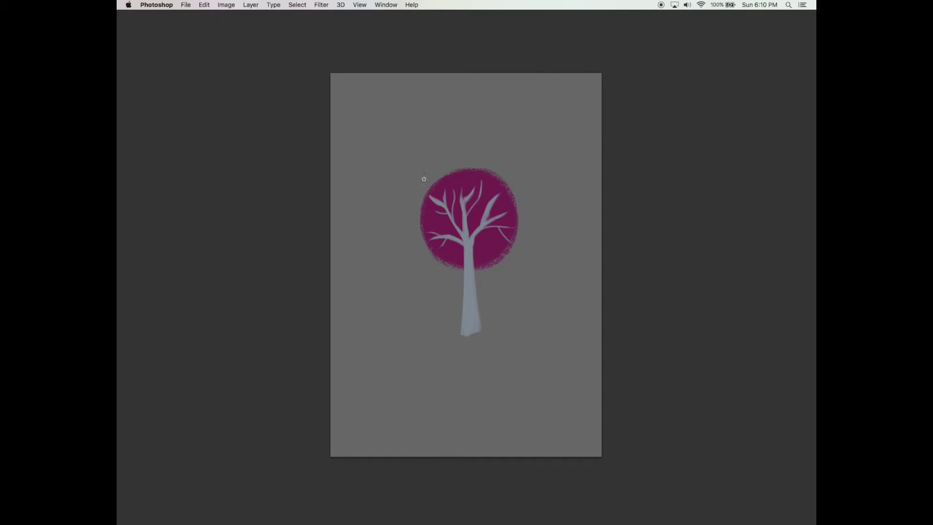
scroll(514, 238, left, 1)
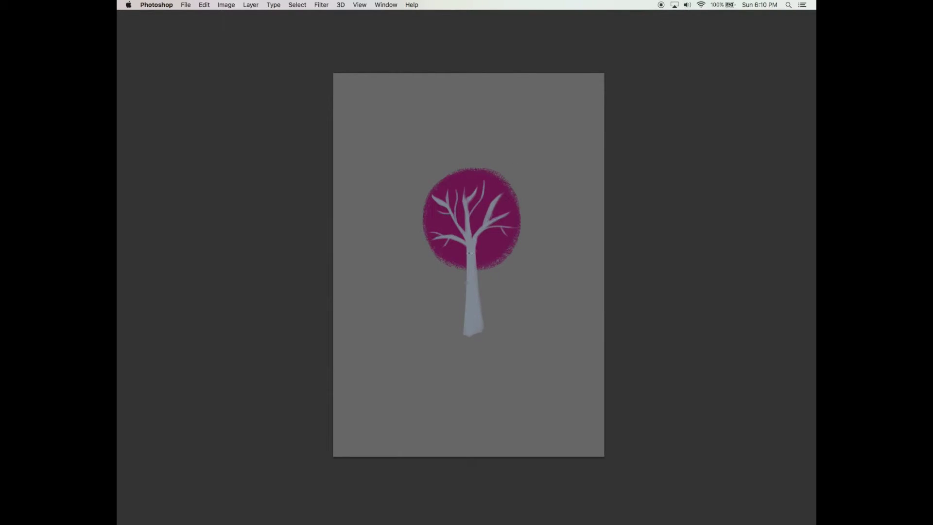
Step: Paint short curved twigs on both sides of the trunk just below the main fork
drag(476, 259, 491, 237)
scroll(525, 249, left, 2)
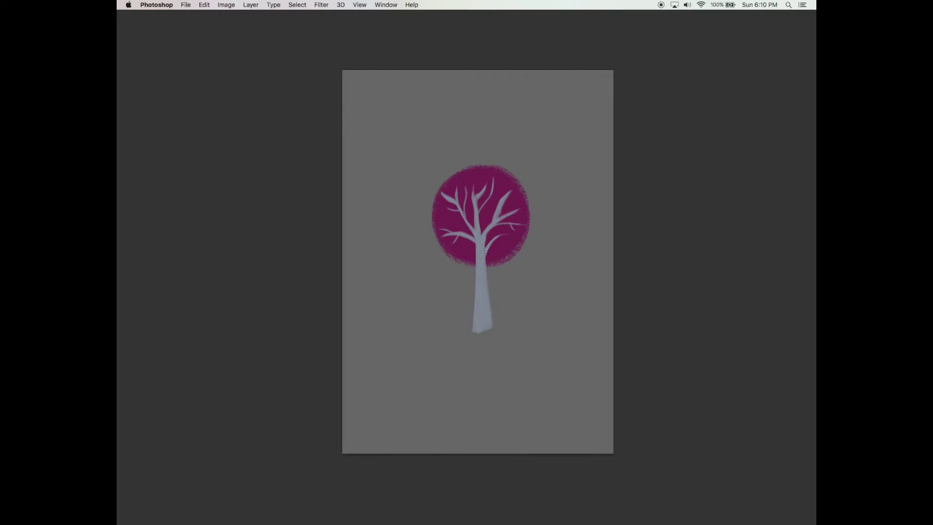
mouse_move(459, 249)
mouse_down()
mouse_move(481, 253)
mouse_move(459, 261)
mouse_up()
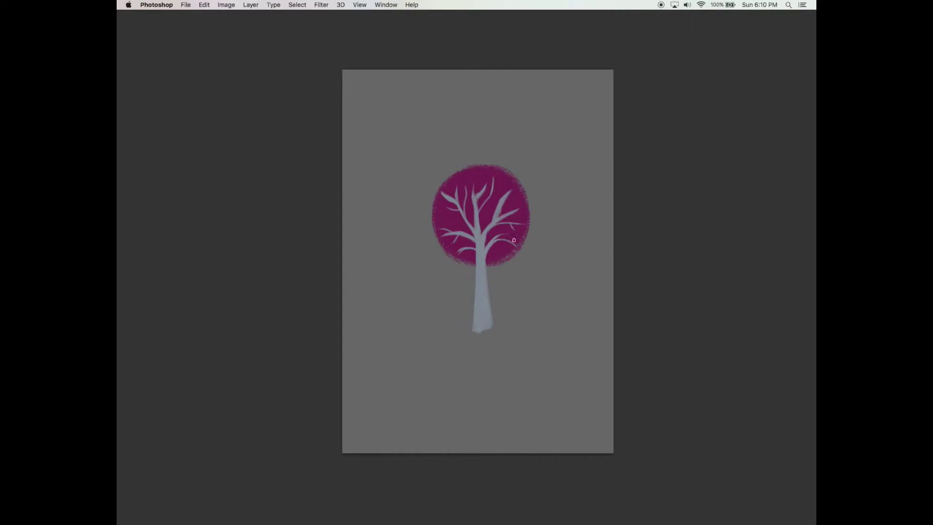
Step: Nudge the crown layer slightly behind the branches and merge the twig layer into the trunk layer
key(Tab)
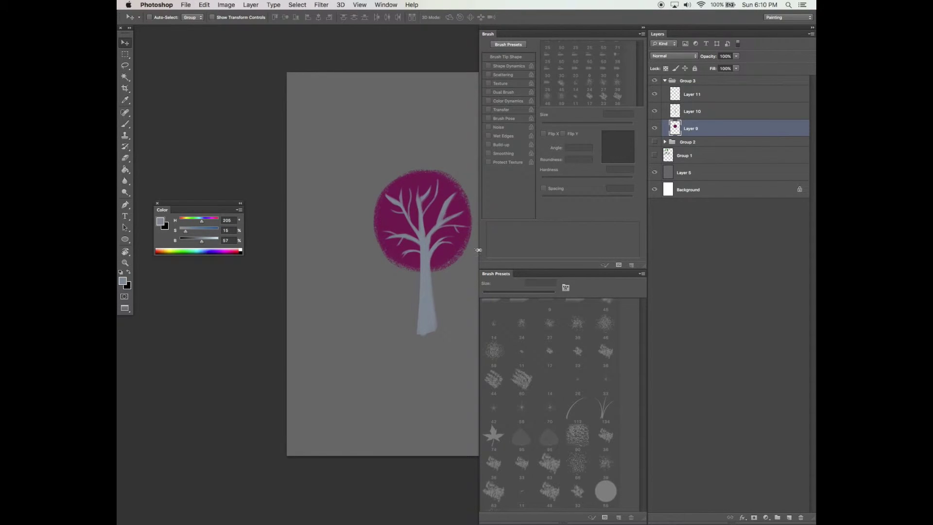
click(691, 101)
key(Tab)
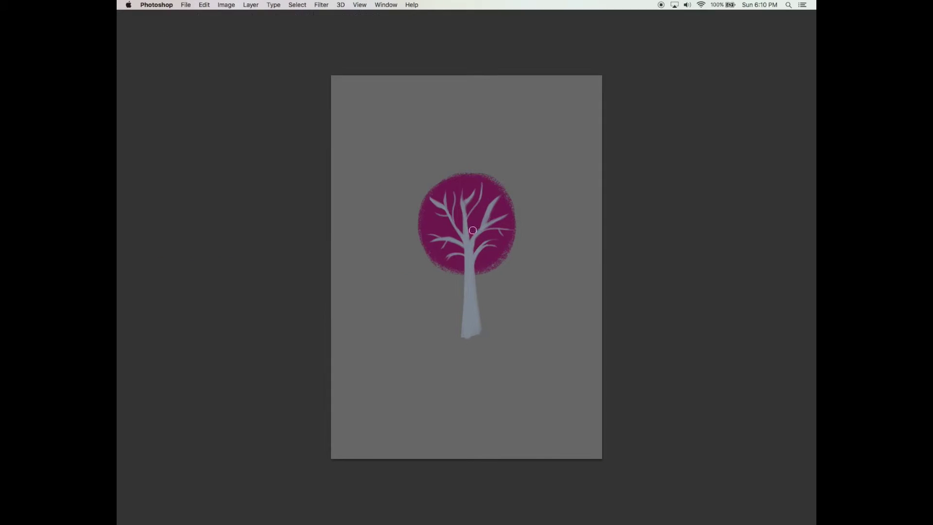
drag(468, 259, 465, 323)
key(super+z)
mouse_move(468, 258)
mouse_down()
mouse_move(466, 309)
mouse_move(475, 262)
mouse_up()
key(super+z)
Step: Cut the trunk's base off flat and straighten its left edge
drag(491, 325, 440, 338)
mouse_move(462, 258)
mouse_down()
mouse_move(464, 422)
mouse_move(489, 360)
mouse_up()
key(v)
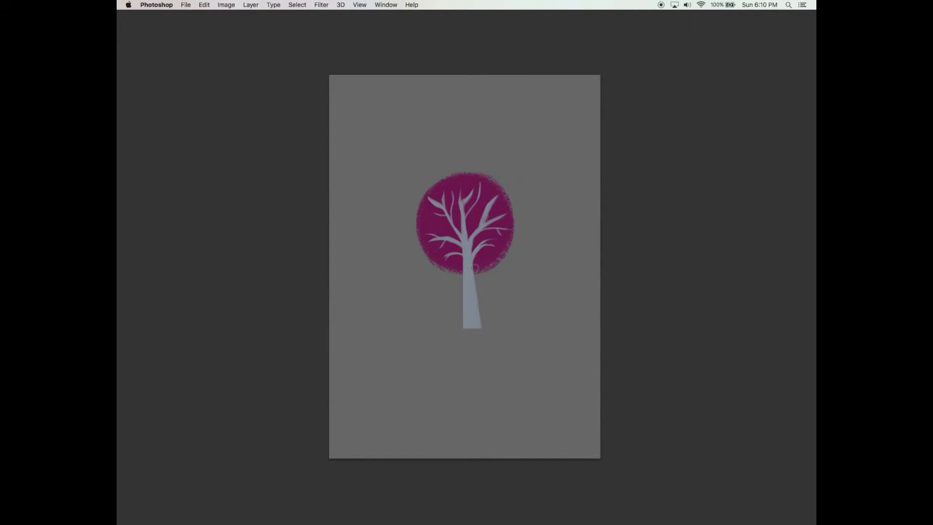
Step: Flare the trunk's right edge slightly wider toward the flat base
mouse_move(472, 266)
mouse_down()
mouse_move(482, 332)
mouse_move(504, 335)
mouse_up()
key(space)
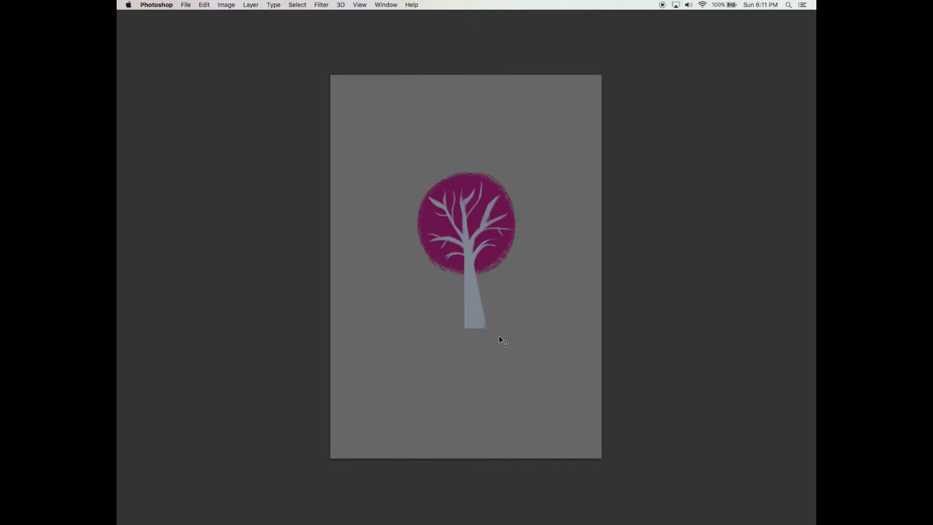
key(Tab)
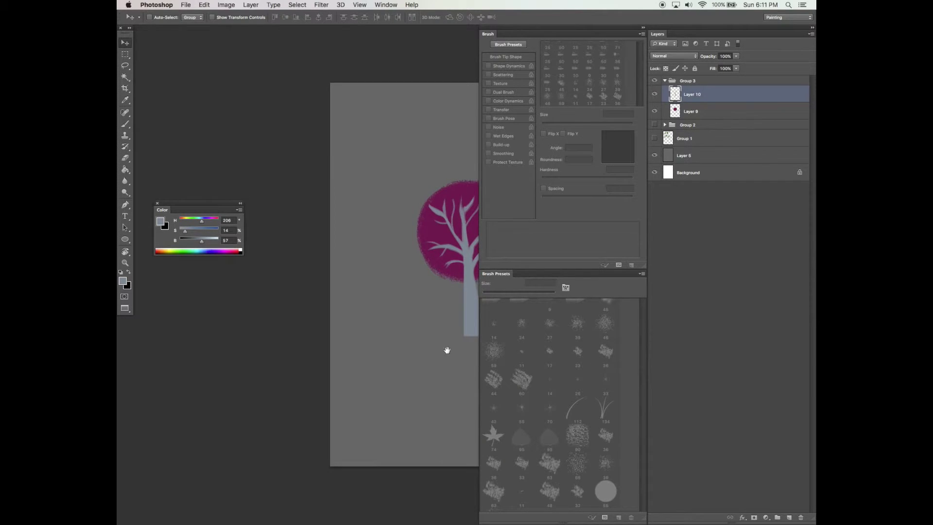
Step: With the trunk and branches selected, set the brush to 86 px and the paint color to a lighter blue-gray with 76% brightness
key(space)
drag(446, 350, 405, 340)
key(b)
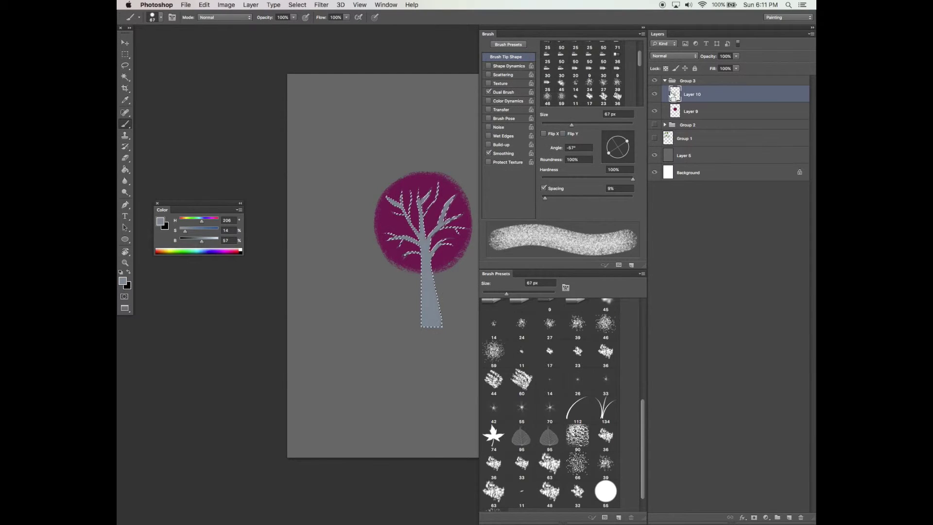
click(580, 125)
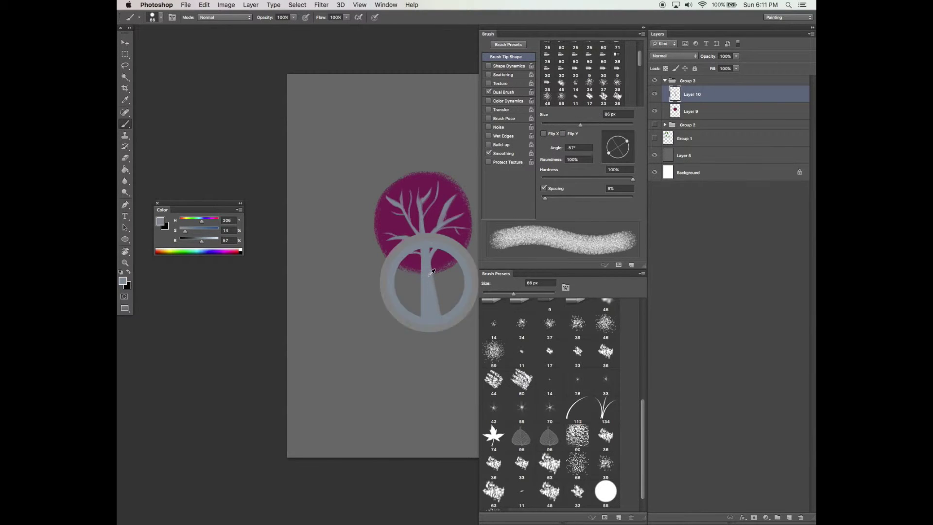
click(208, 238)
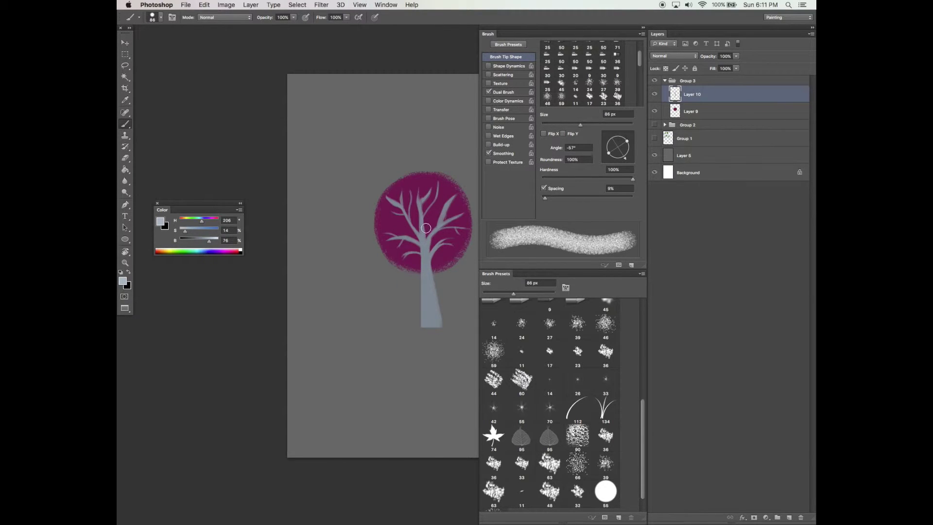
drag(422, 258, 424, 271)
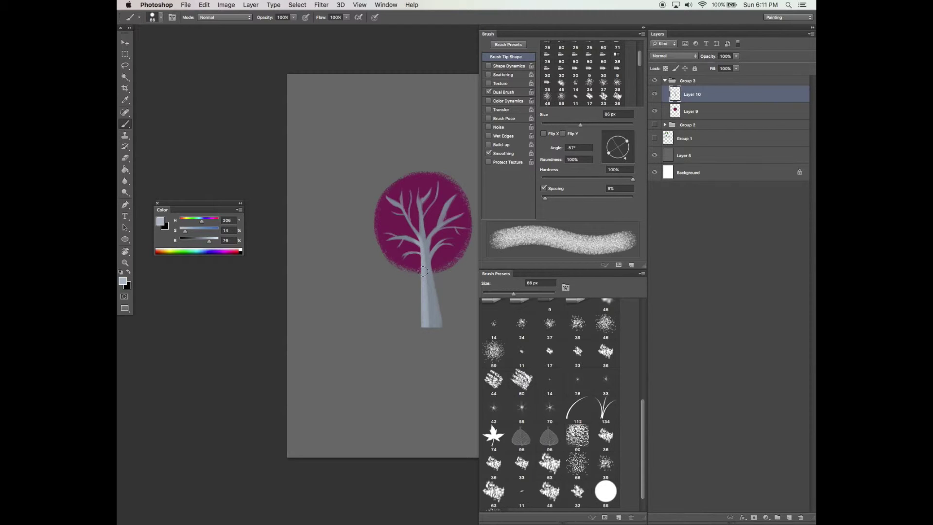
key(super+alt+z)
key(super+alt+z)
Step: Lower the brush to 56% opacity and 74% flow, and paint light vertical streaks down the trunk
click(294, 17)
drag(294, 26, 277, 28)
click(347, 17)
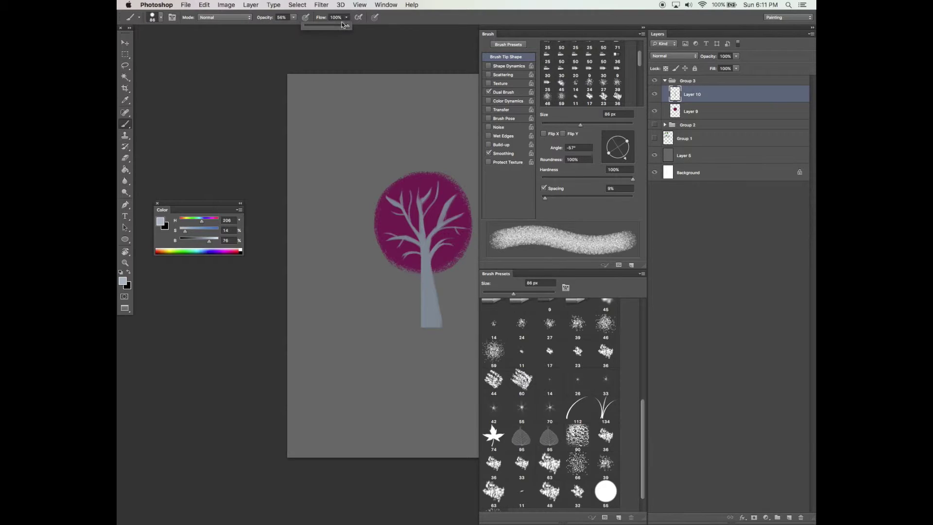
drag(348, 26, 336, 29)
mouse_move(419, 246)
mouse_down()
mouse_move(422, 346)
mouse_move(428, 333)
mouse_up()
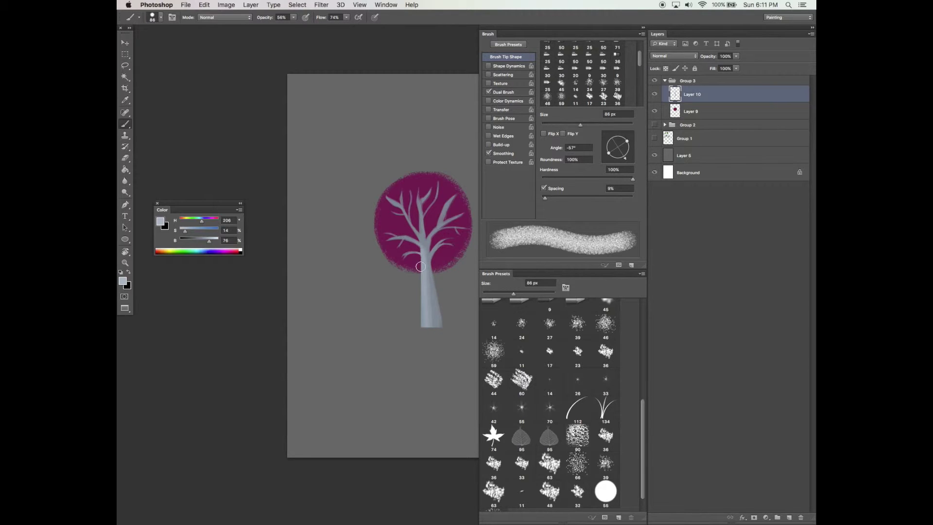
drag(421, 266, 424, 339)
drag(423, 272, 432, 339)
Step: Enlarge the brush to 200 px and softly lighten the trunk and branches
key(bracketleft)
key(bracketleft)
key(bracketright)
key(bracketright)
key(bracketright)
key(bracketright)
key(bracketright)
key(bracketright)
key(bracketright)
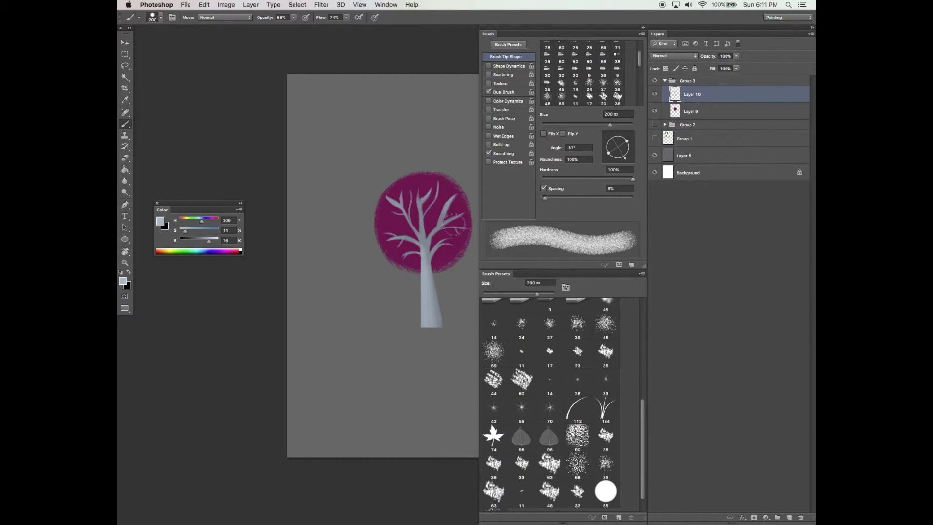
Step: Check the tree against the white background and in an uncluttered view of the whole canvas
click(658, 155)
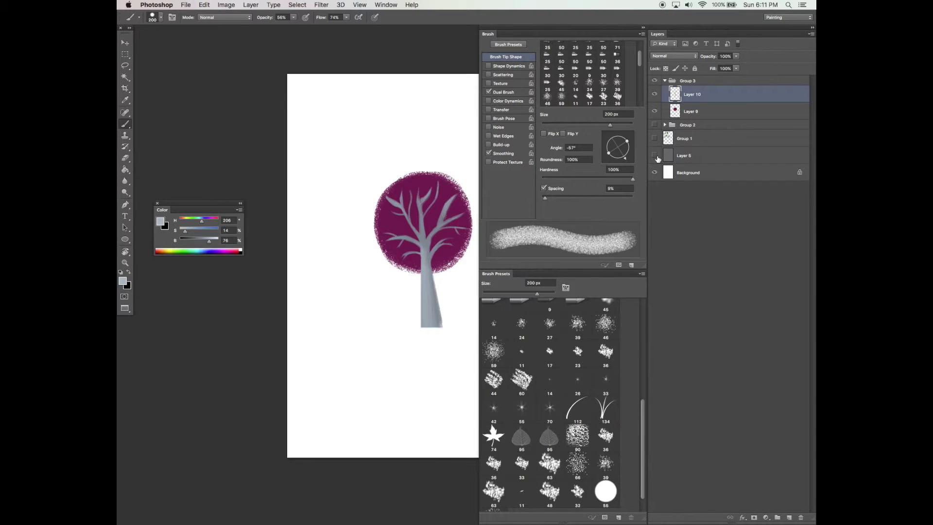
click(658, 159)
key(Tab)
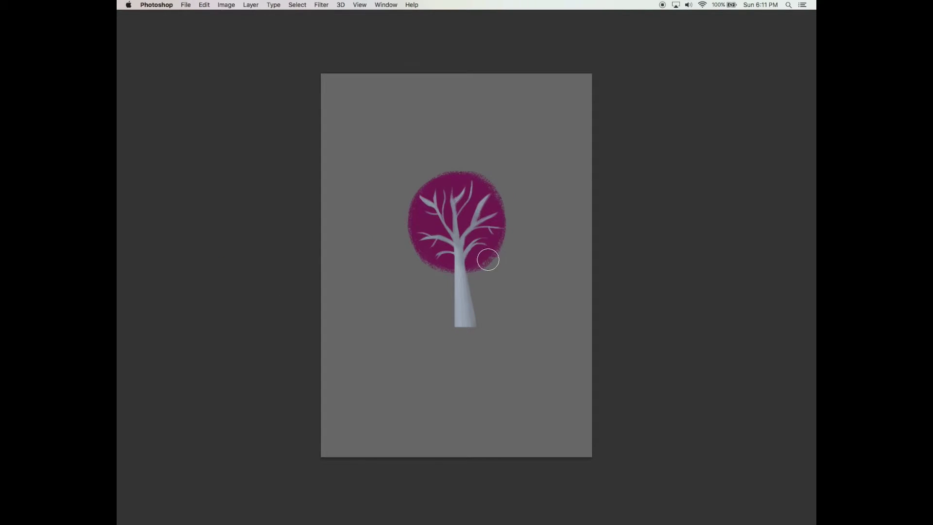
key(Tab)
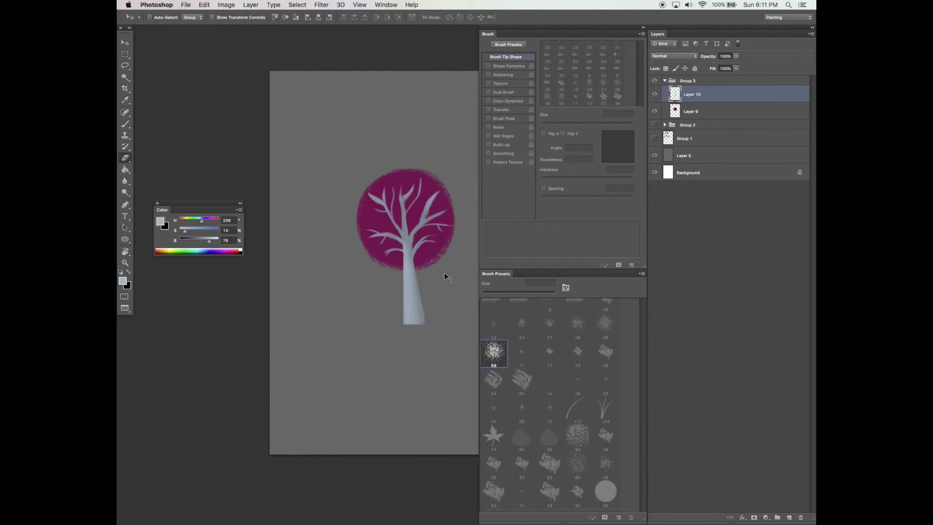
Step: Add a new layer above the trunk and set a 68 px brush with a darker bluish gray of H 229, S 23, B 46
key(e)
key(b)
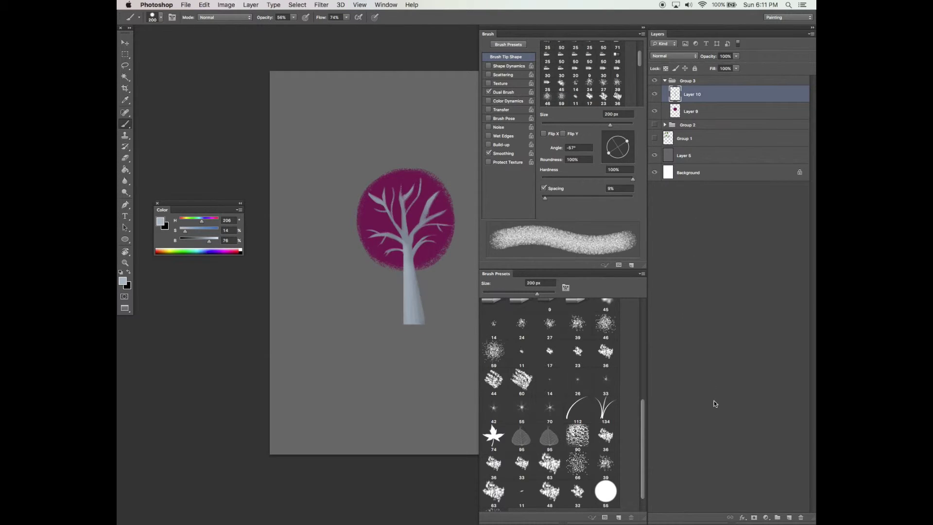
click(789, 518)
click(572, 125)
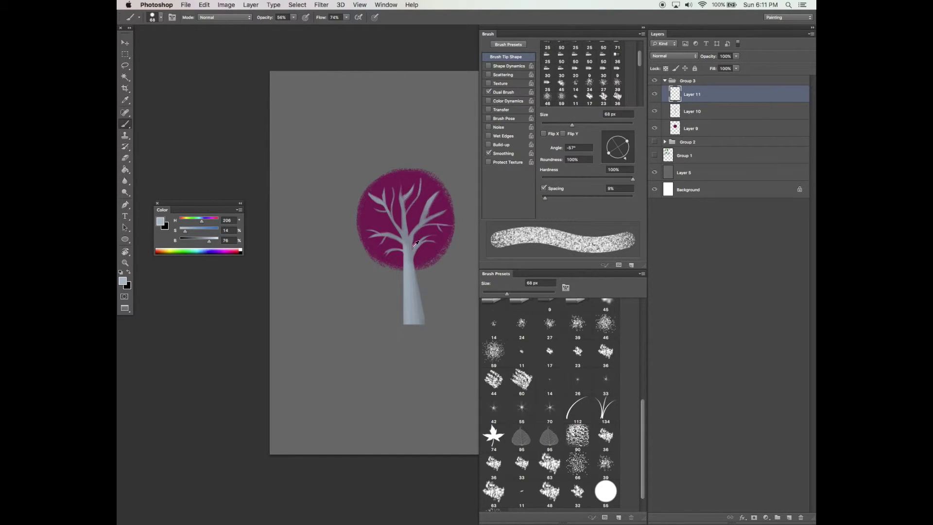
alt+click(409, 239)
drag(201, 241, 189, 227)
drag(416, 278, 425, 328)
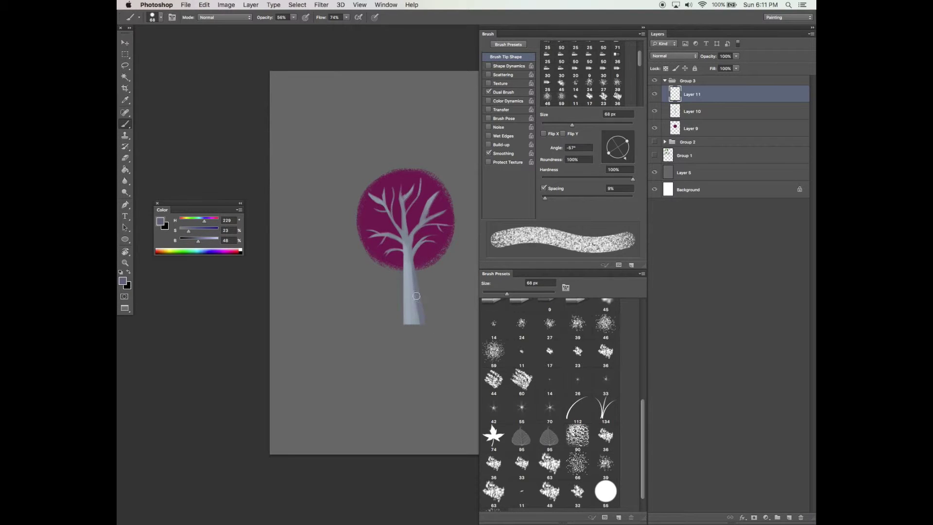
key(super+z)
key(super+z)
Step: Paint a dark shadow band down the right half of the trunk and erase its left edge into a clean line
drag(412, 258, 416, 331)
key(e)
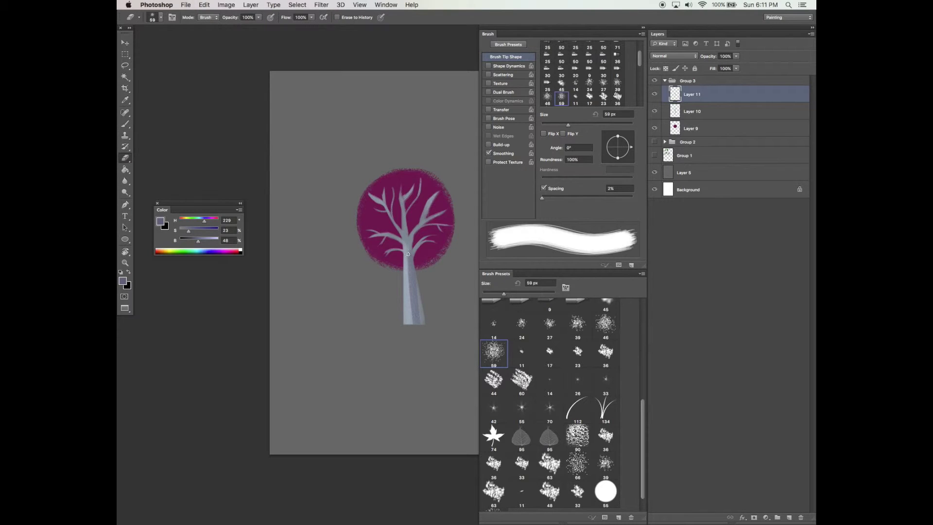
drag(409, 256, 411, 324)
key(b)
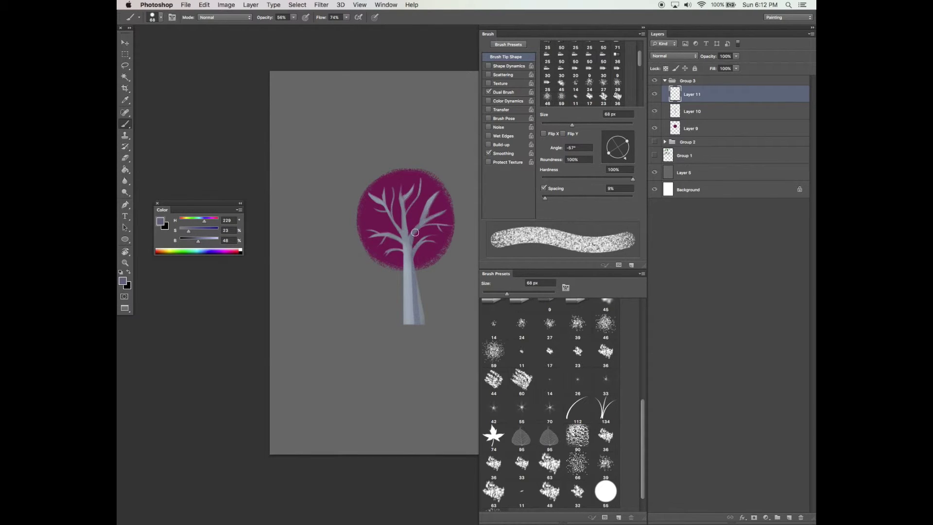
key(e)
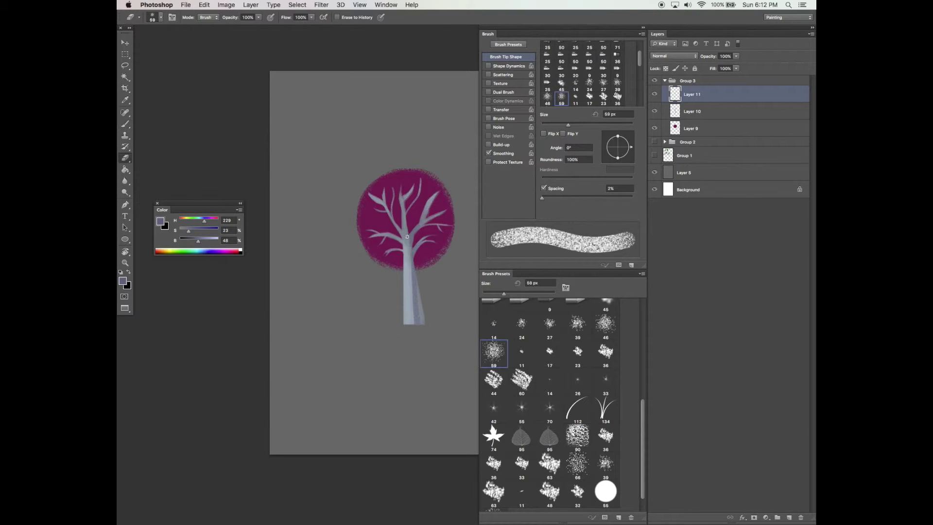
key(super+z)
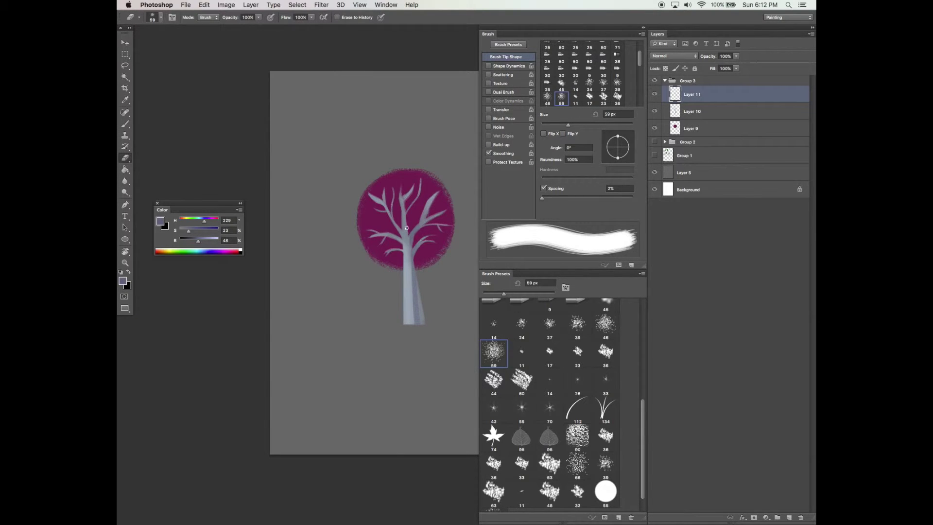
key(v)
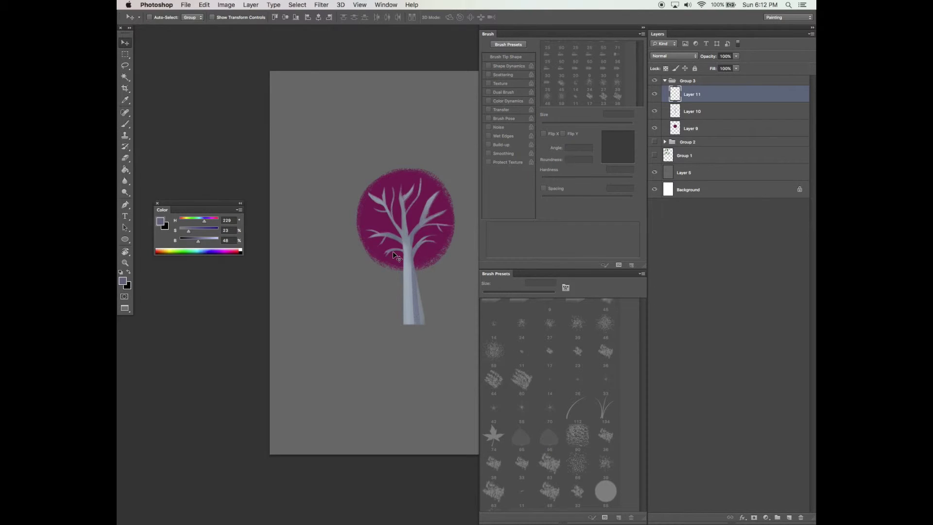
Step: Build up the dark shading down the trunk and around the main fork with a smaller brush of 50 to 60 px
key(b)
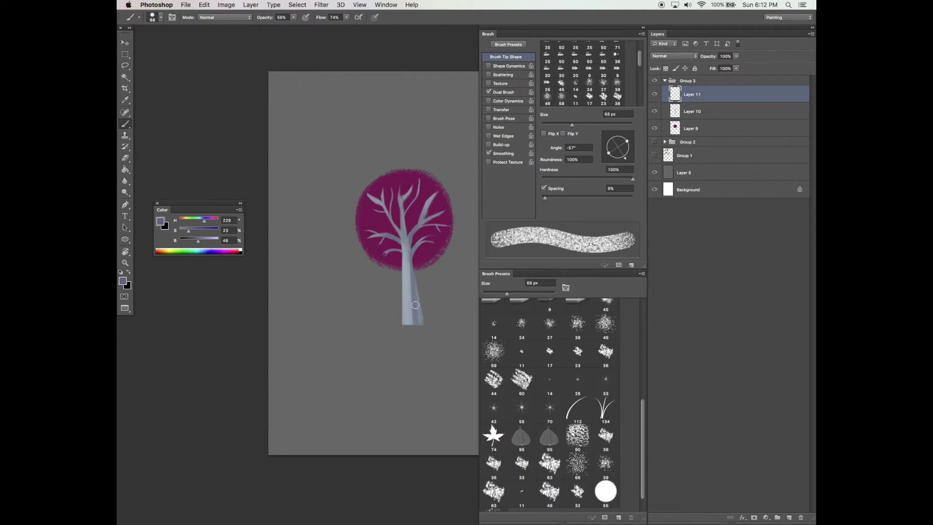
key(XF86AudioLowerVolume)
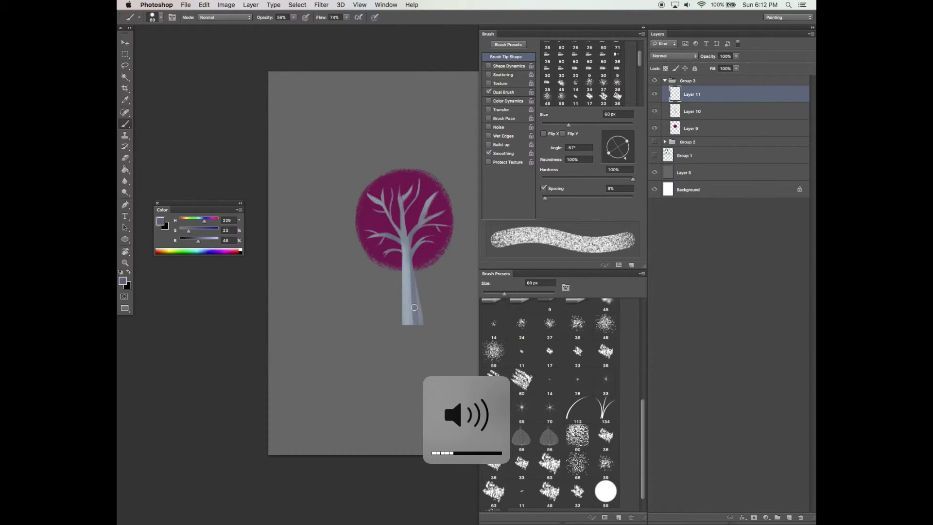
key(bracketleft)
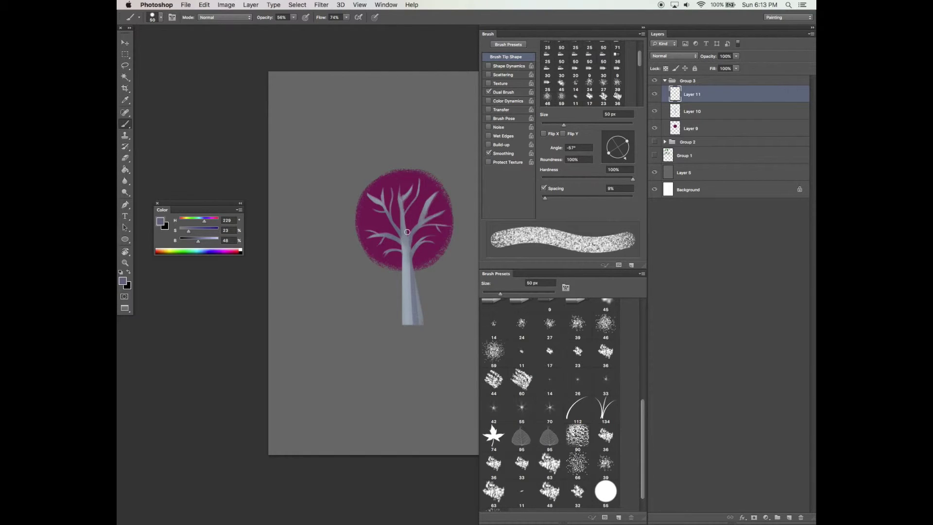
key(e)
key(b)
drag(441, 189, 444, 185)
drag(411, 258, 415, 320)
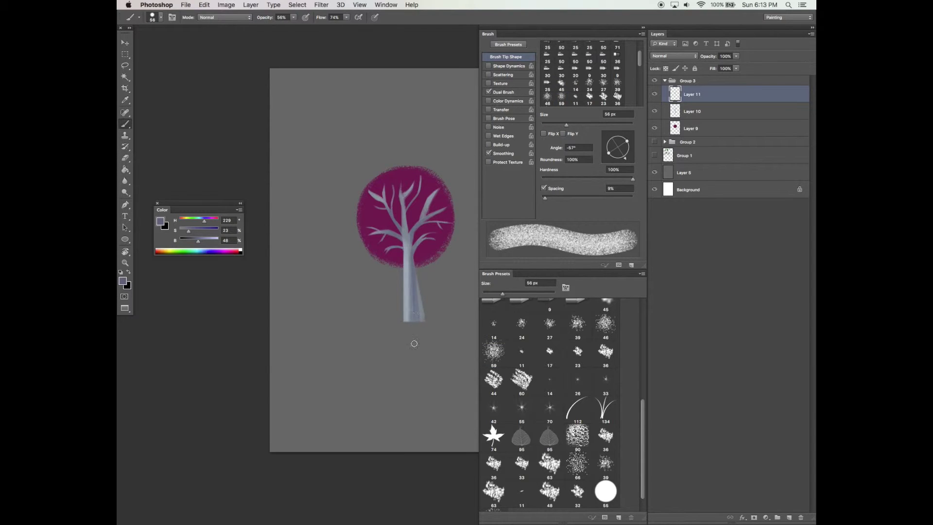
Step: Sample the trunk's shadow color, add a new layer above the shading, and shrink the brush to 9 px
alt+click(413, 271)
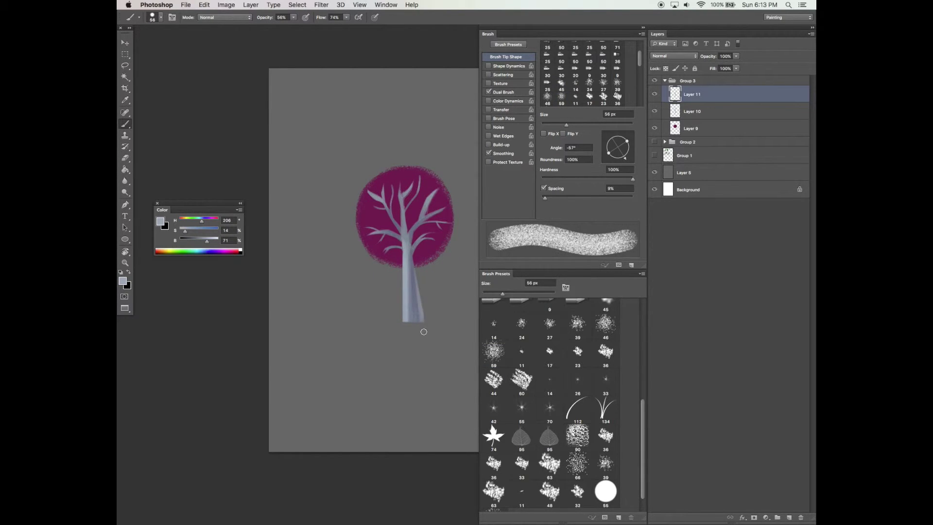
alt+click(416, 279)
click(790, 518)
key(bracketleft)
key(bracketleft)
key(bracketleft)
key(bracketleft)
key(bracketleft)
key(bracketleft)
key(bracketleft)
key(bracketleft)
key(bracketleft)
key(bracketleft)
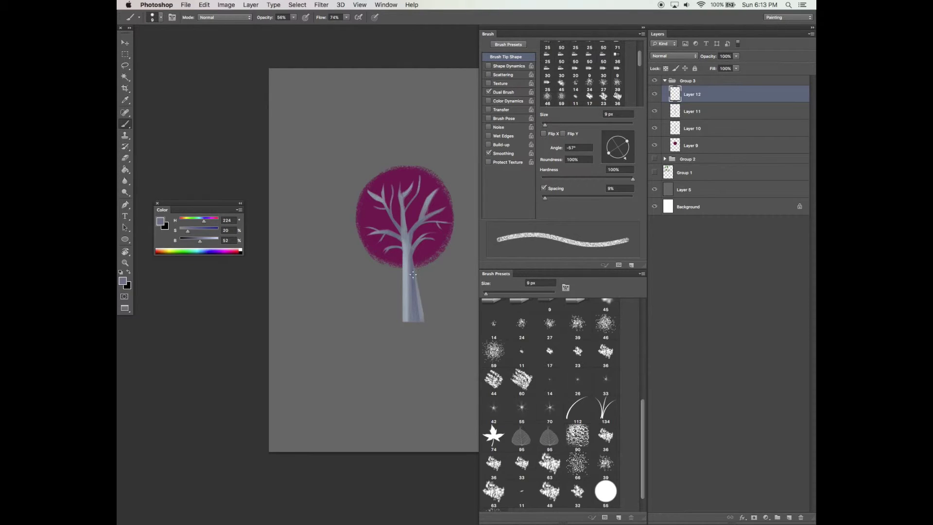
Step: Set the new layer to Multiply and paint thin curved bark rings across the trunk, alternating the brush between 9 and 15 px
click(674, 56)
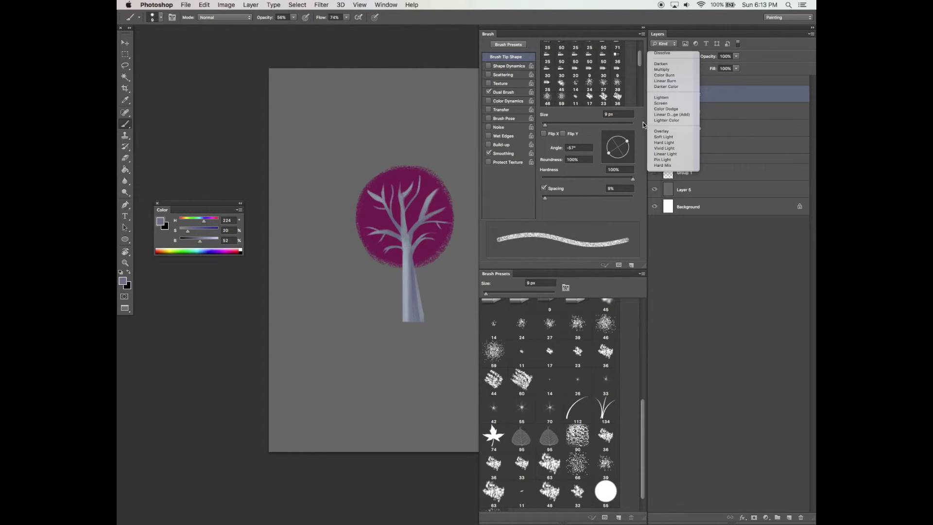
click(662, 70)
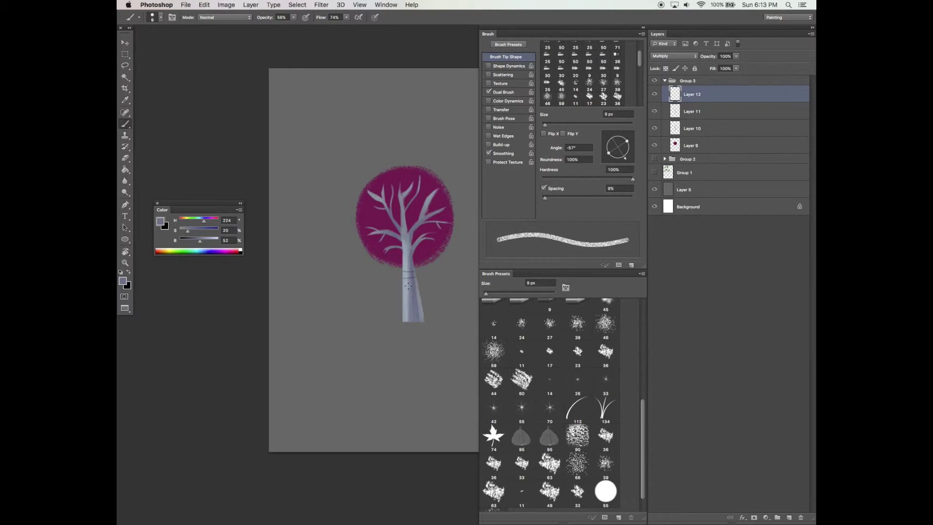
key(bracketright)
key(bracketright)
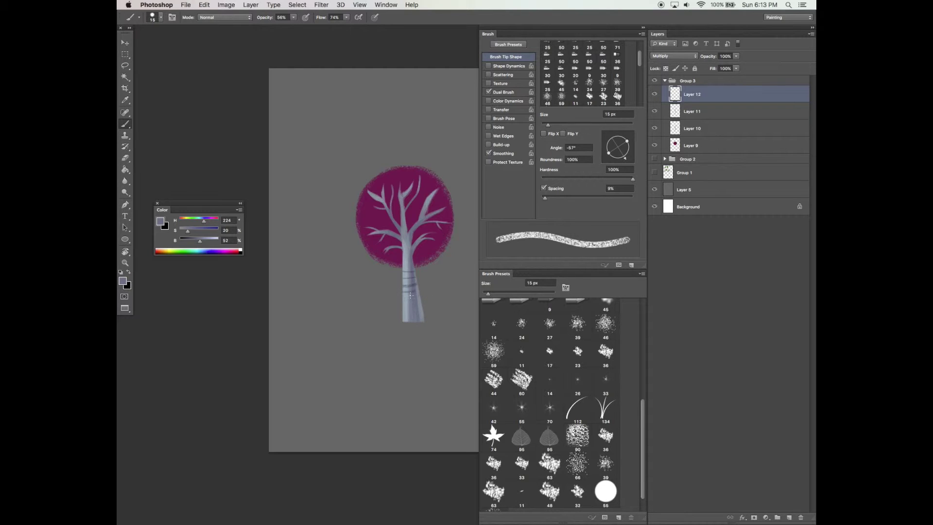
key(bracketleft)
key(bracketleft)
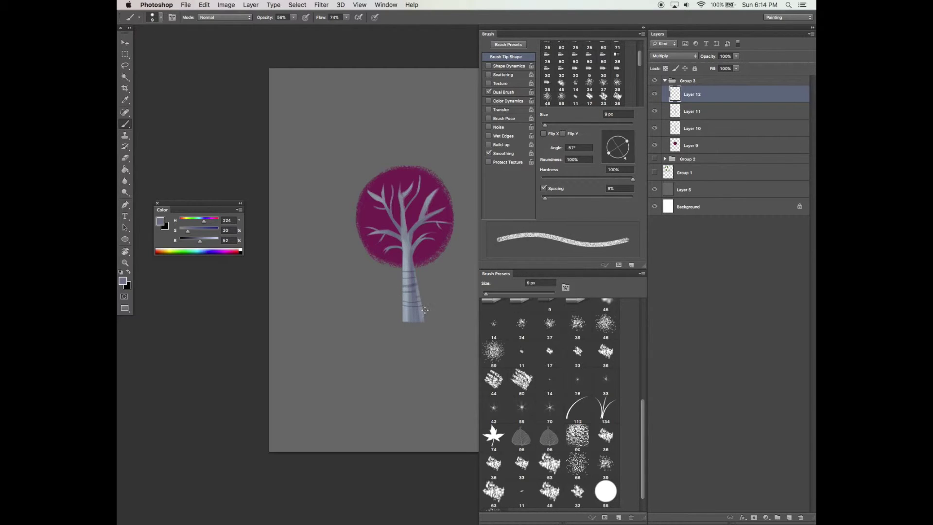
key(bracketright)
key(bracketright)
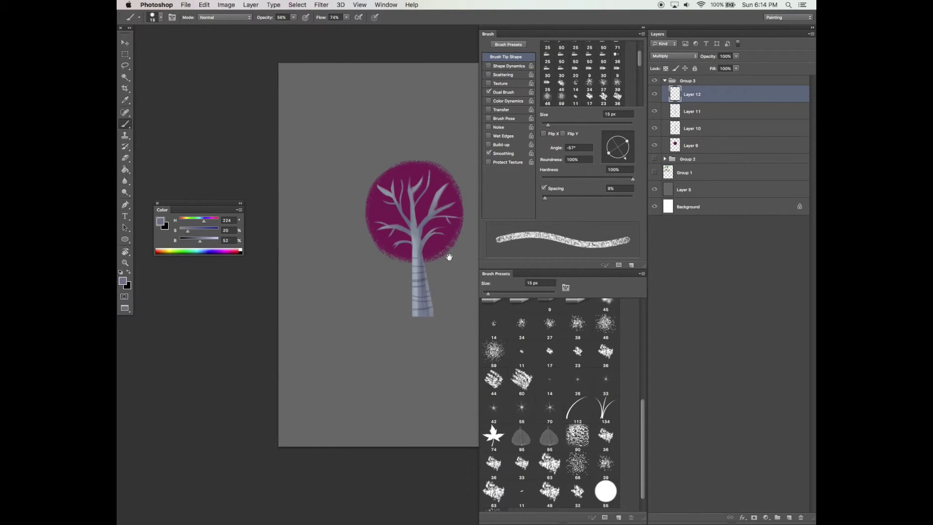
key(Tab)
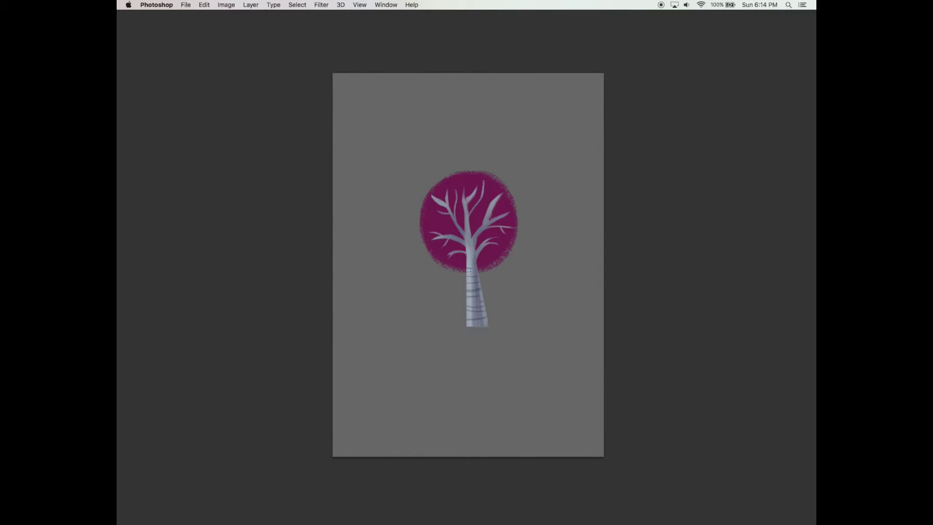
key(Tab)
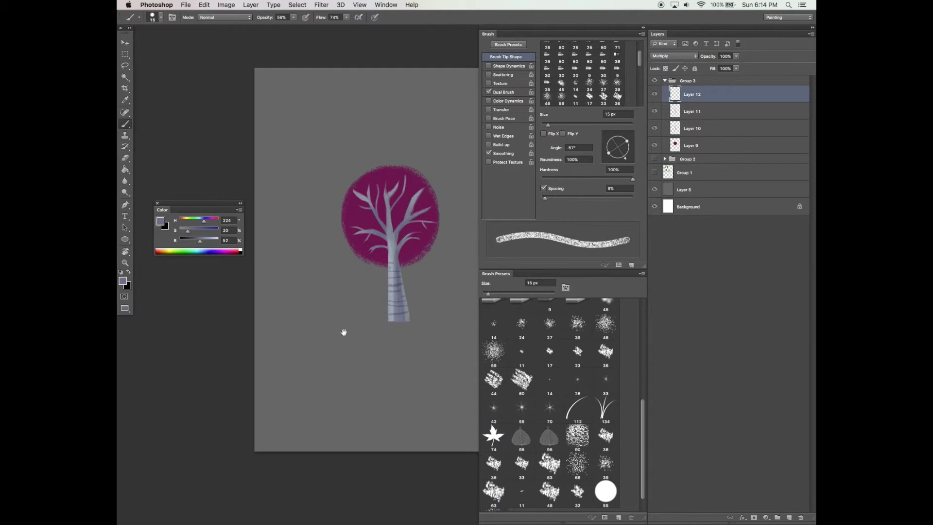
Step: Add a new layer directly above the magenta crown and set the brush to 124 px with a dual brush size of 179 px
click(679, 146)
key(alt+shift+super+n)
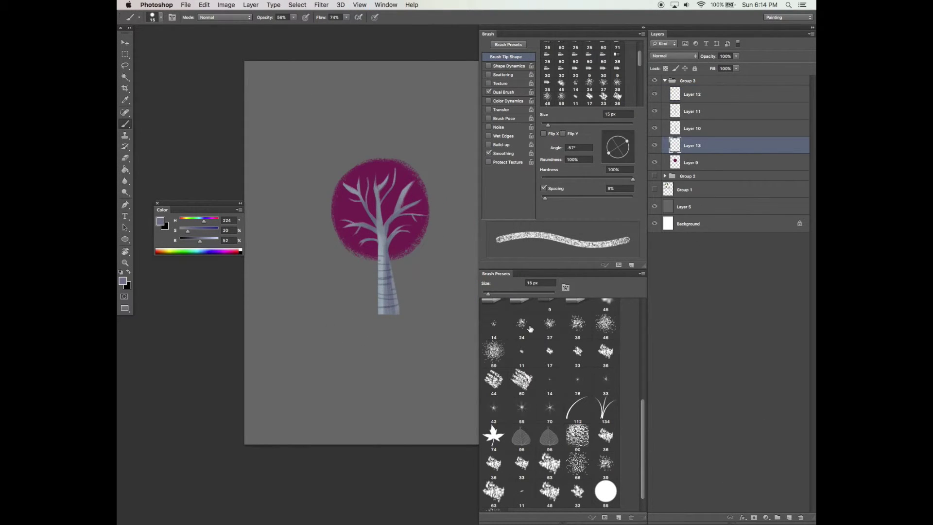
click(592, 125)
click(508, 93)
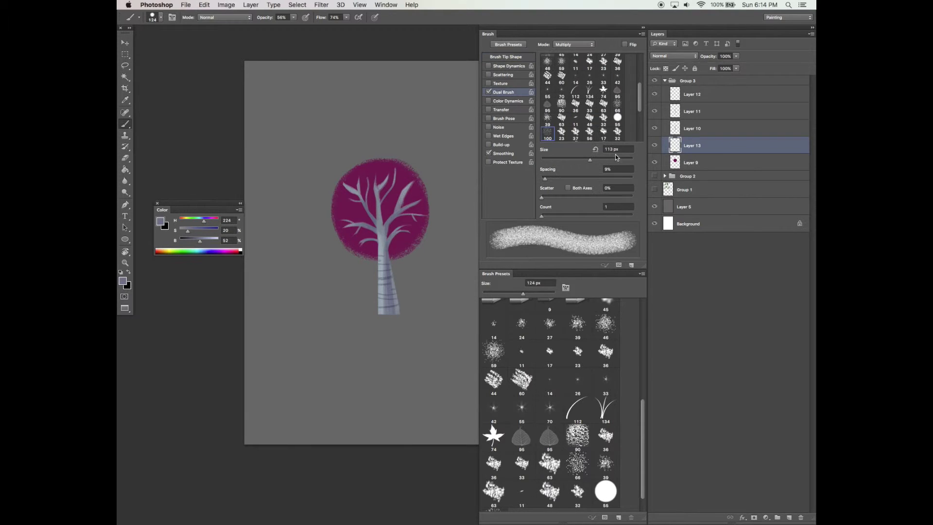
click(614, 159)
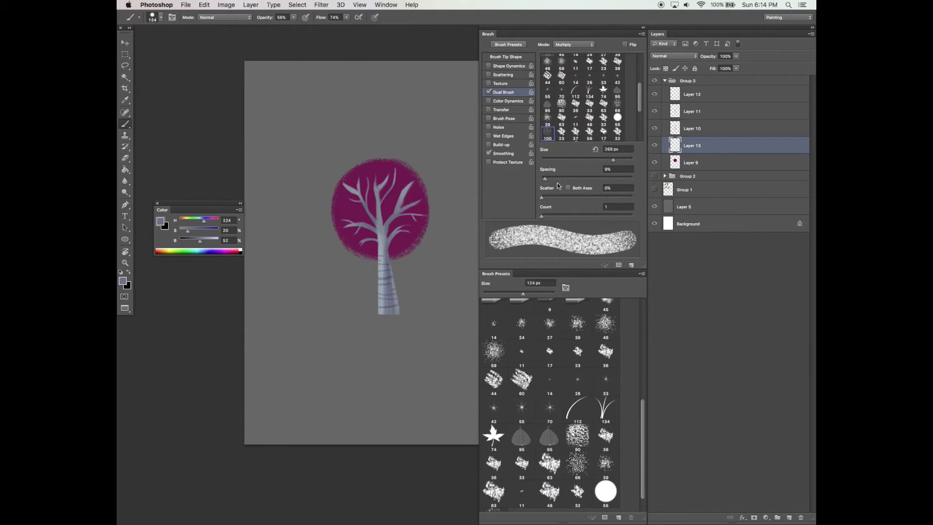
click(620, 160)
click(606, 160)
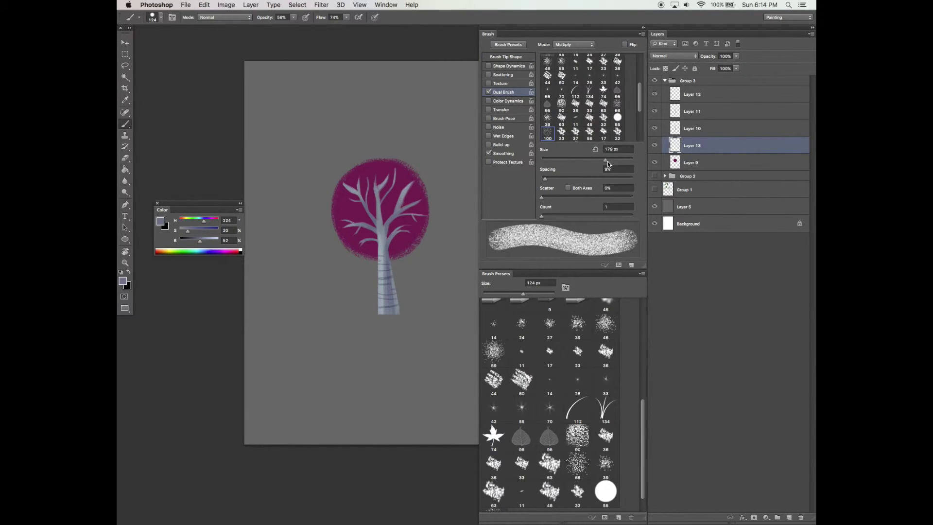
Step: Sample the crown's magenta, lighten it to H 323, S 69, B 64, and enlarge the brush to 400 px
click(519, 59)
click(604, 125)
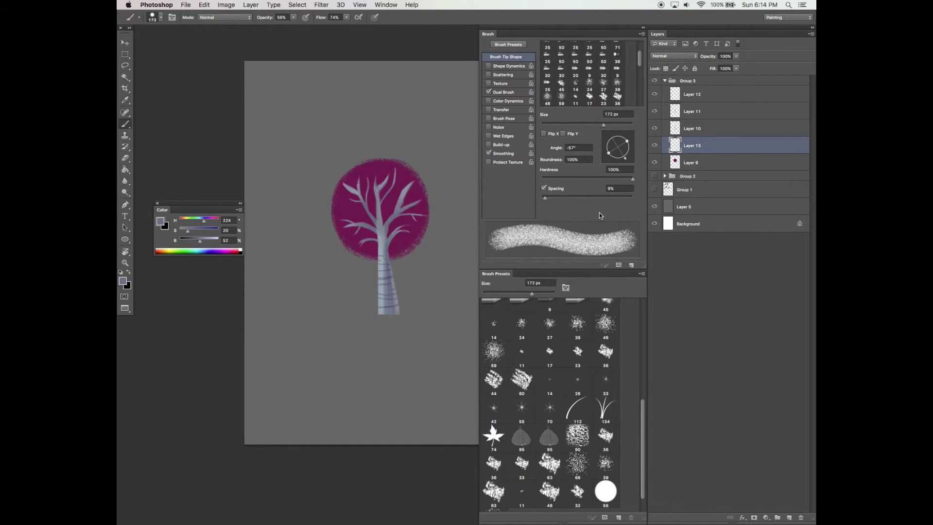
alt+click(417, 231)
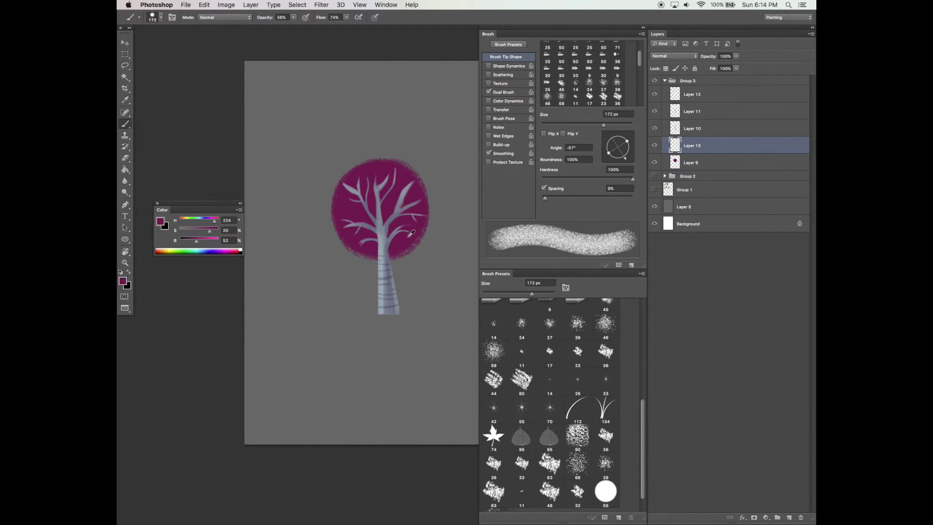
click(202, 242)
click(206, 231)
click(204, 242)
key(bracketright)
key(bracketright)
key(bracketright)
key(bracketright)
key(bracketright)
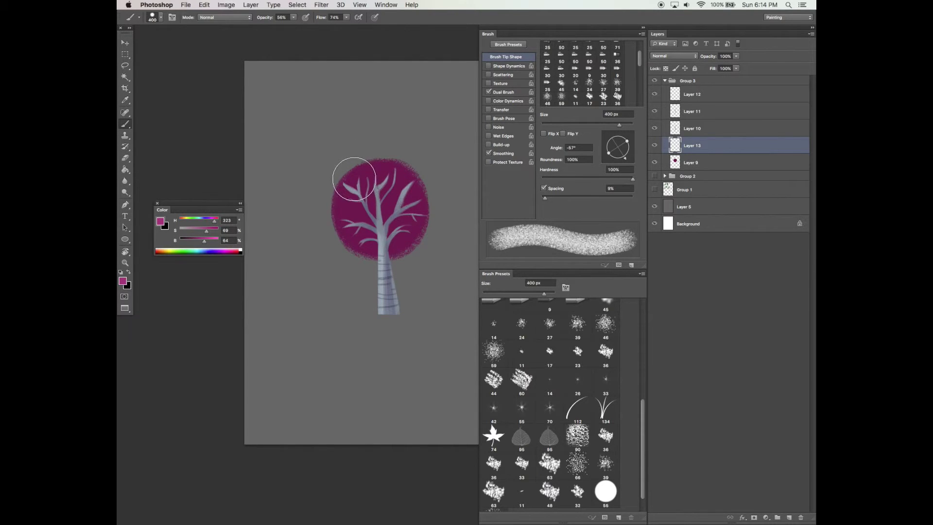
Step: Paint the lighter magenta across the upper crown, check it without the base crown layer, and hide the gray backdrop Layer 5
mouse_move(354, 179)
mouse_down()
mouse_move(344, 214)
mouse_move(370, 171)
mouse_move(397, 182)
mouse_move(364, 177)
mouse_move(412, 197)
mouse_move(398, 176)
mouse_move(413, 216)
mouse_up()
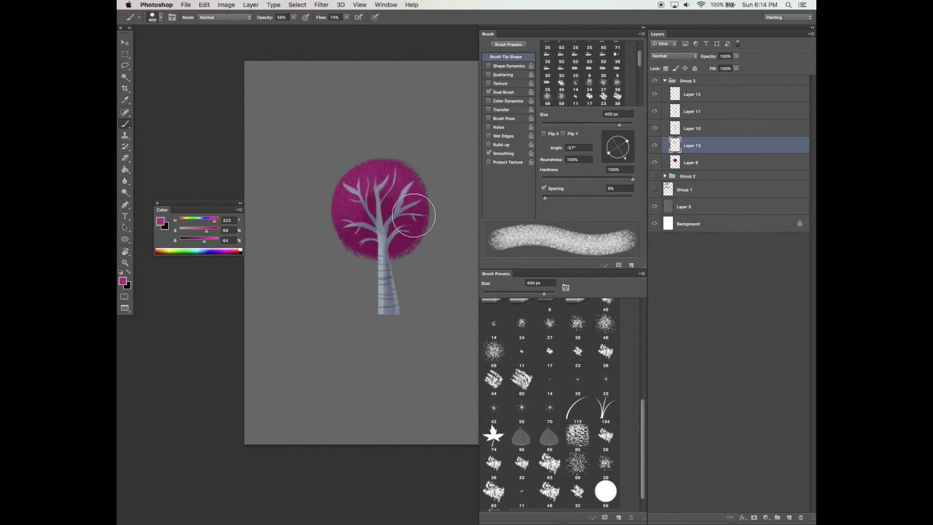
click(655, 163)
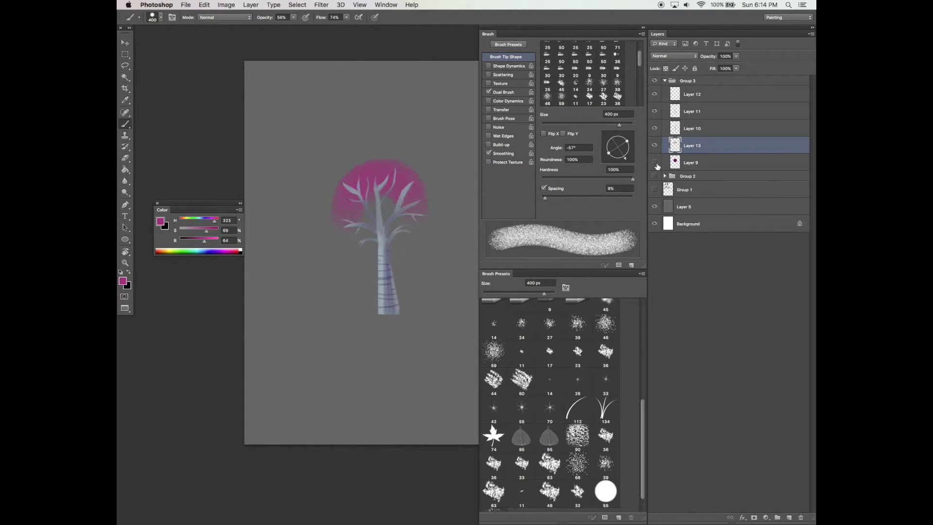
click(656, 163)
click(655, 208)
Step: Extend the lighter magenta around the sides of the crown with a 250 px brush
key(bracketleft)
key(bracketleft)
drag(348, 220, 347, 224)
drag(416, 183, 401, 171)
drag(416, 217, 437, 253)
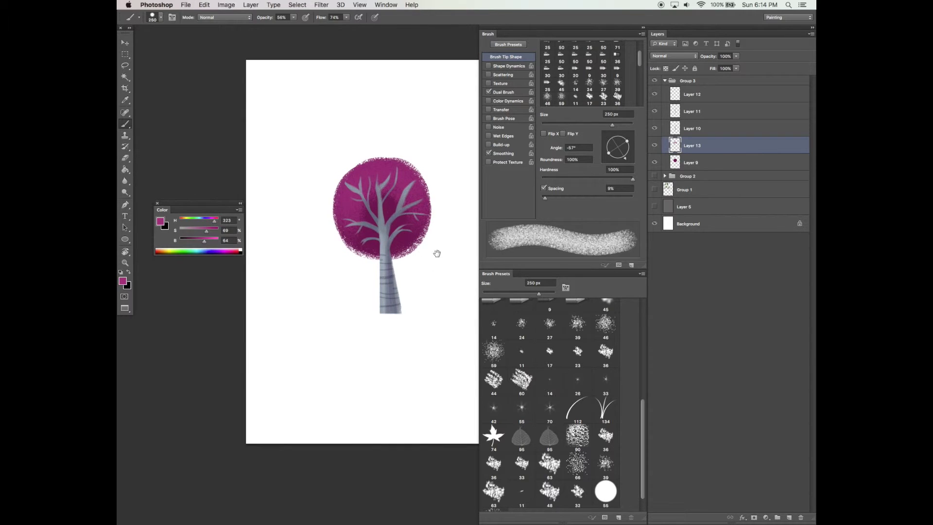
key(Tab)
key(Tab)
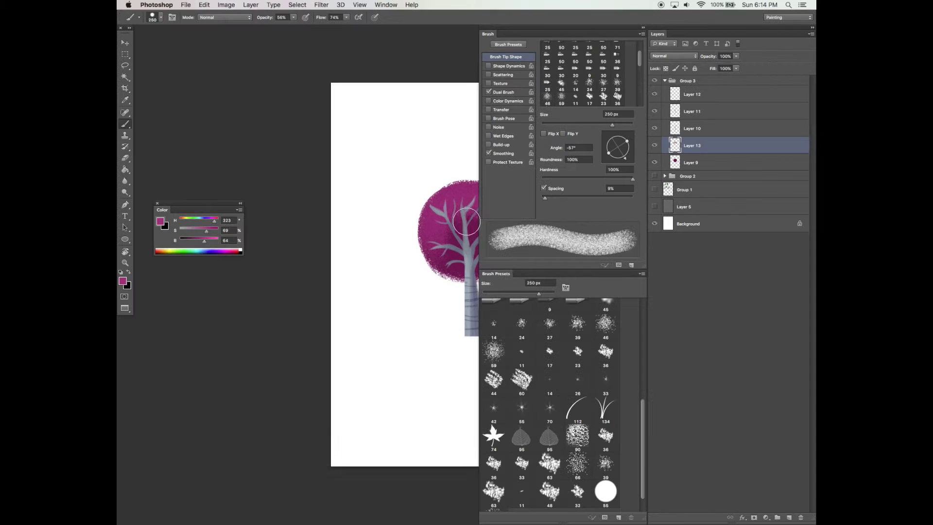
Step: Switch to the Eraser with the speckled 100 px tip and turn off Shape Dynamics, Dual Brush and Transfer
key(e)
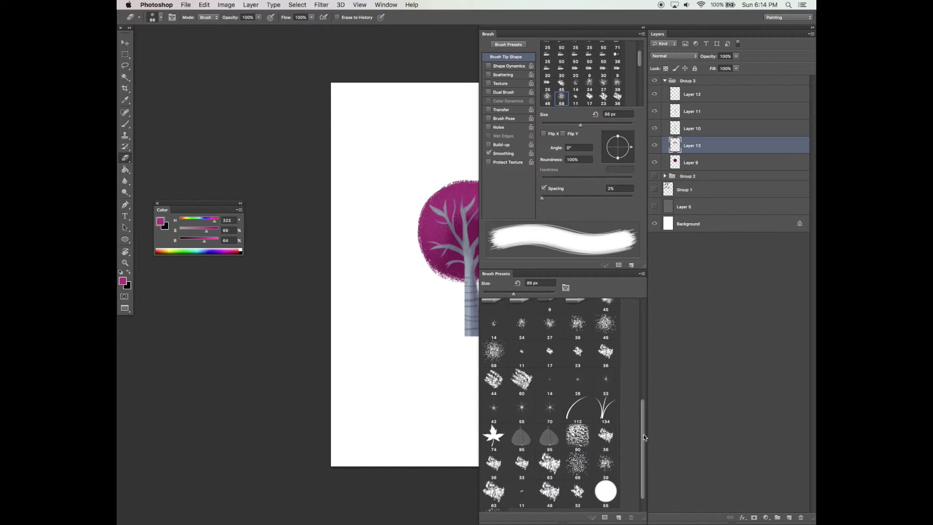
mouse_move(644, 435)
mouse_down()
mouse_move(643, 403)
mouse_move(645, 477)
mouse_up()
click(499, 496)
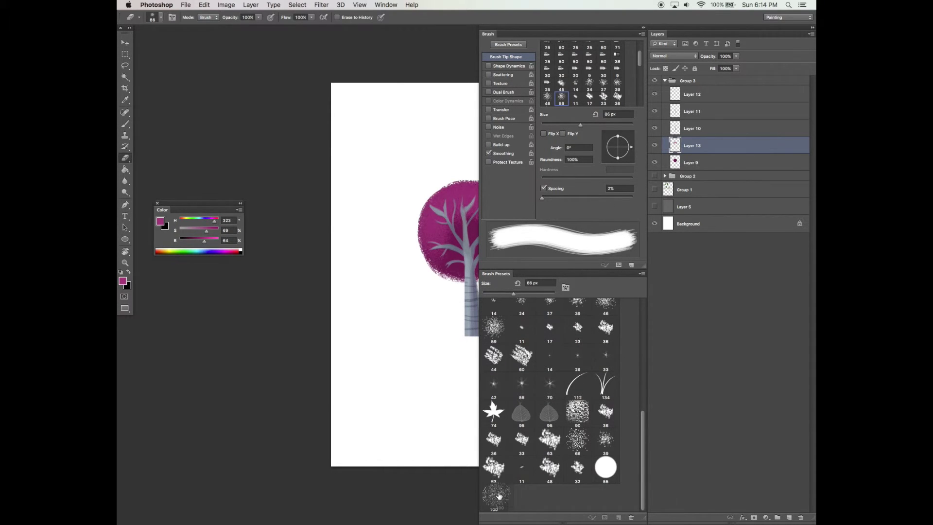
click(499, 496)
drag(457, 328, 441, 334)
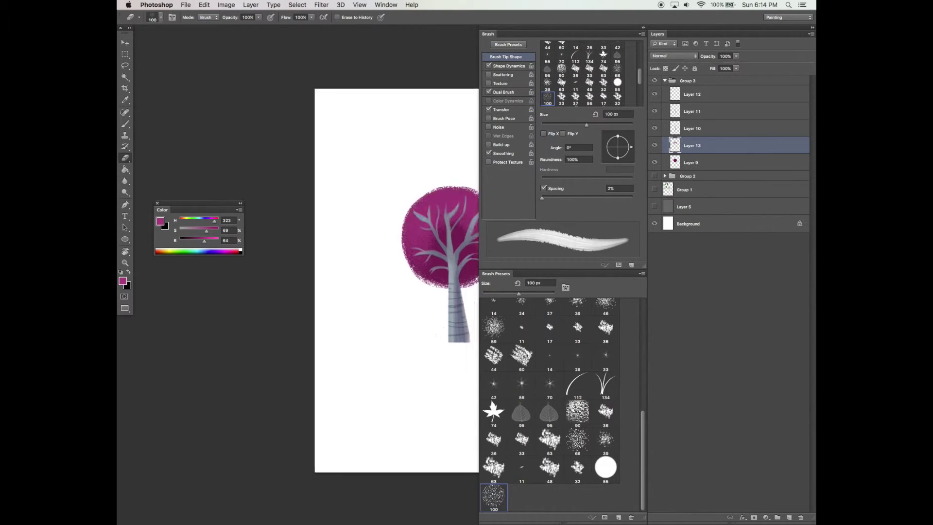
click(489, 66)
click(489, 92)
click(489, 110)
key(Tab)
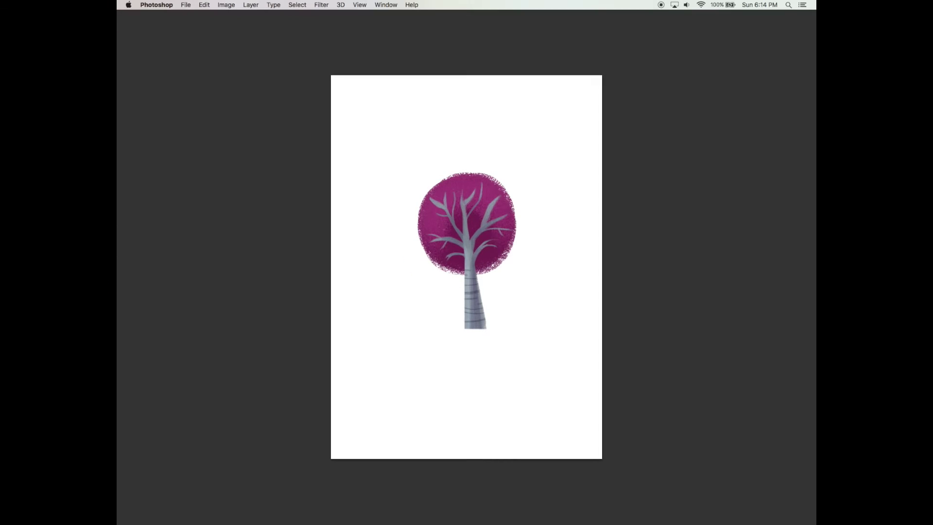
Step: Erase soft shadow patches into the crown's lighter paint between the branches, lowering the eraser opacity to 71%
mouse_move(444, 230)
mouse_down()
mouse_move(458, 211)
mouse_move(449, 241)
mouse_up()
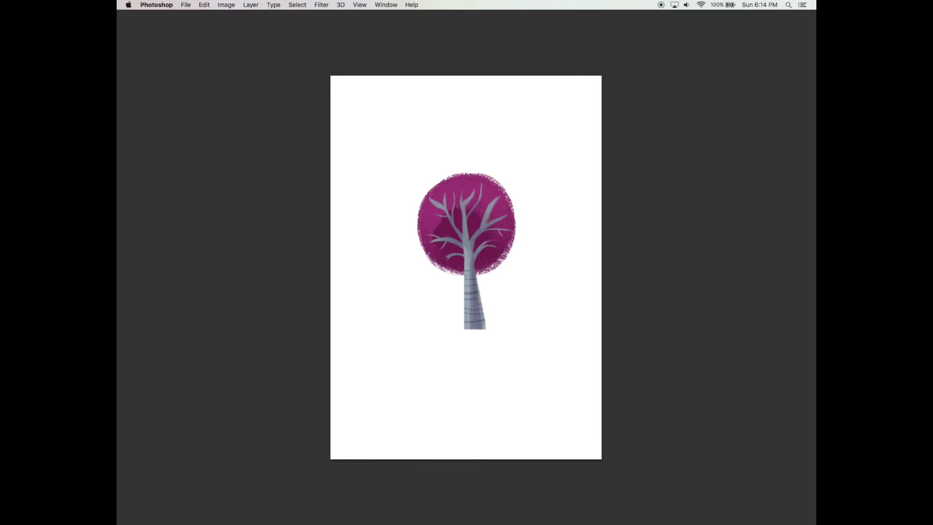
key(Tab)
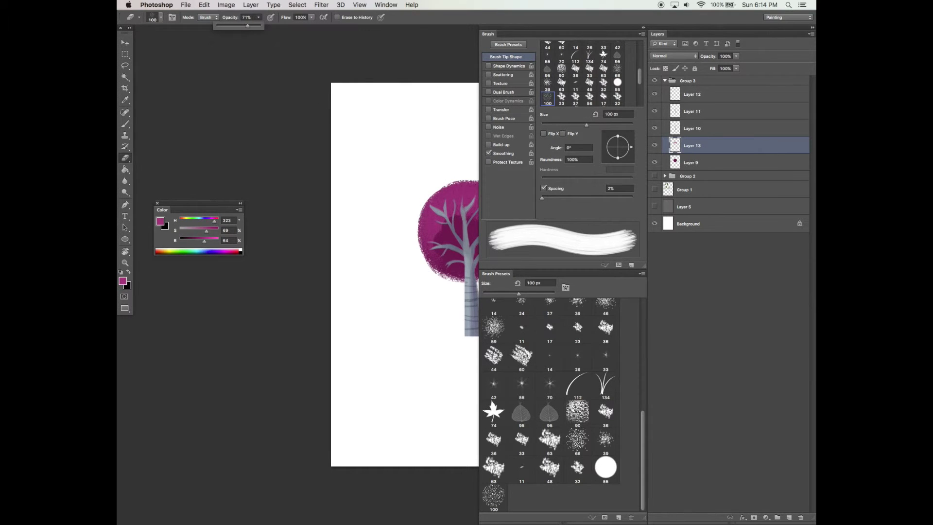
key(Tab)
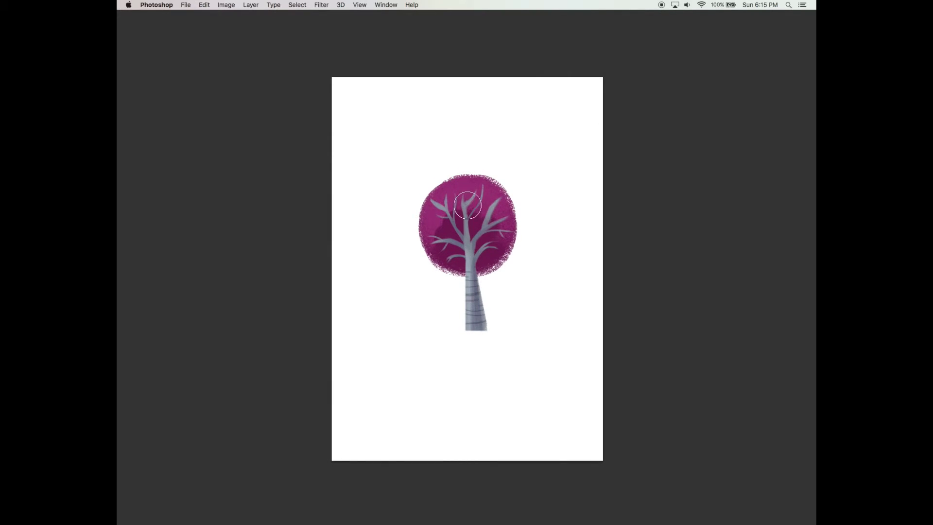
drag(479, 197, 473, 196)
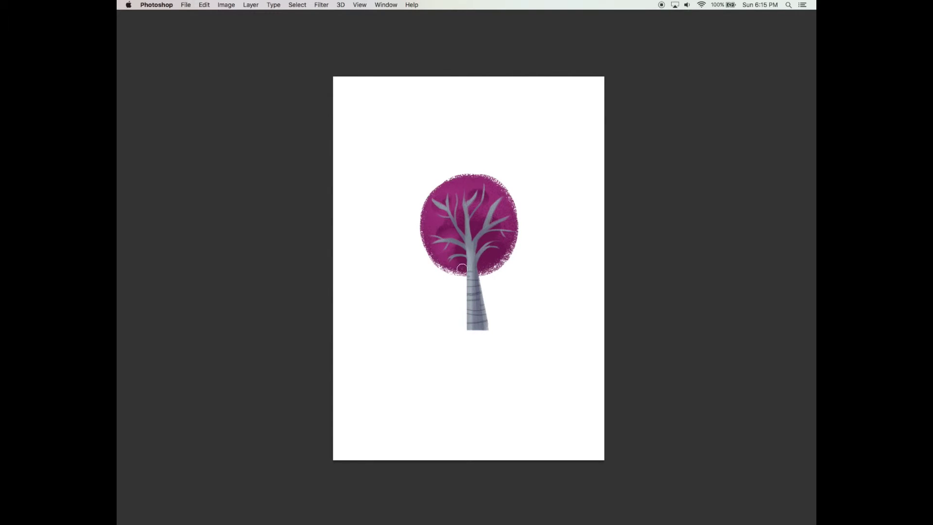
scroll(462, 270, right, 1)
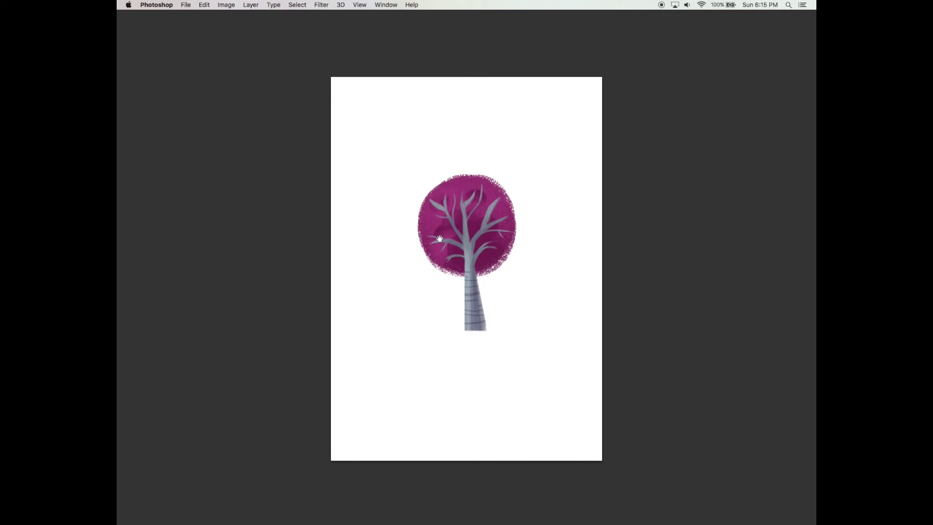
drag(440, 239, 441, 238)
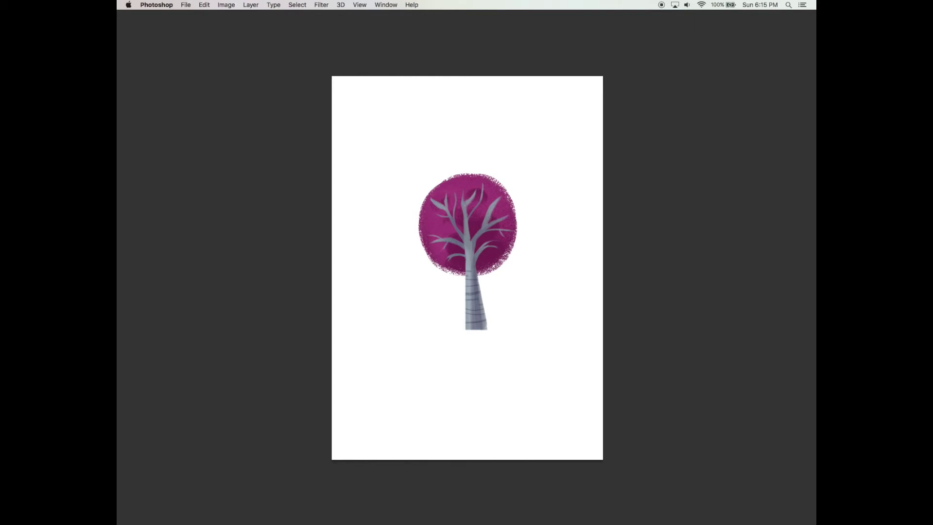
key(super+z)
drag(470, 238, 470, 237)
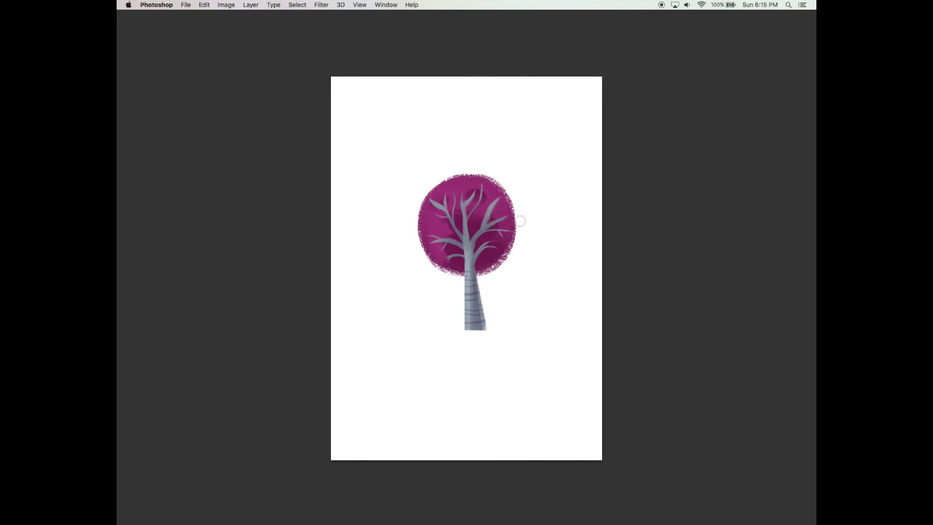
key(Tab)
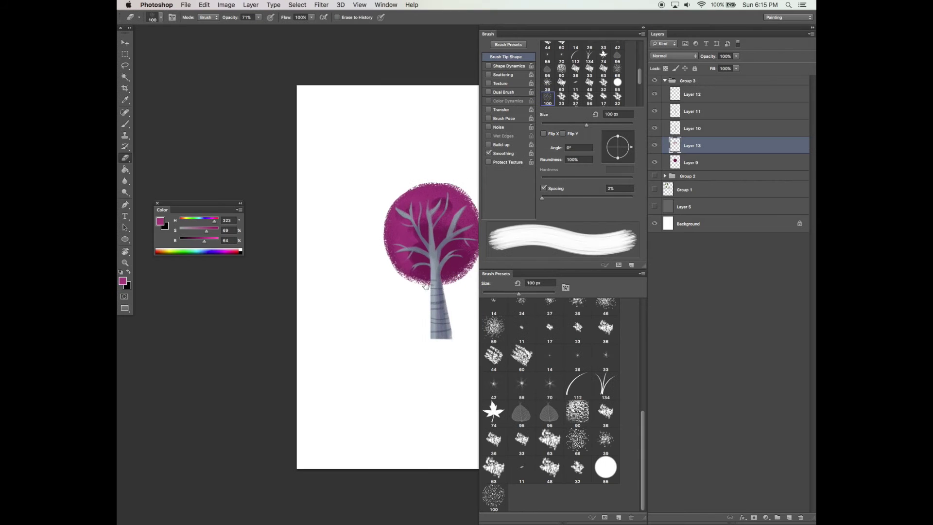
Step: Enlarge the speckled eraser tip to 158 px and give the Brush the same tip at 176 px with 39% spacing
click(493, 496)
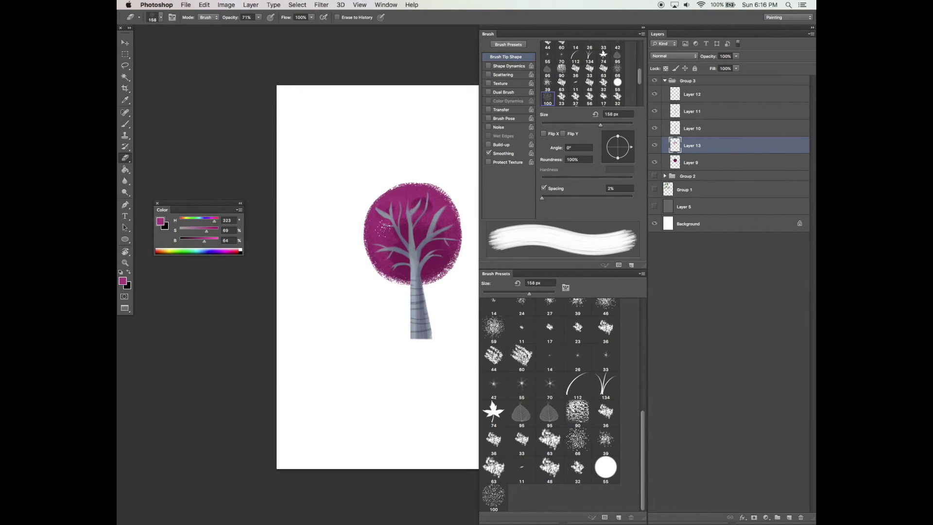
key(b)
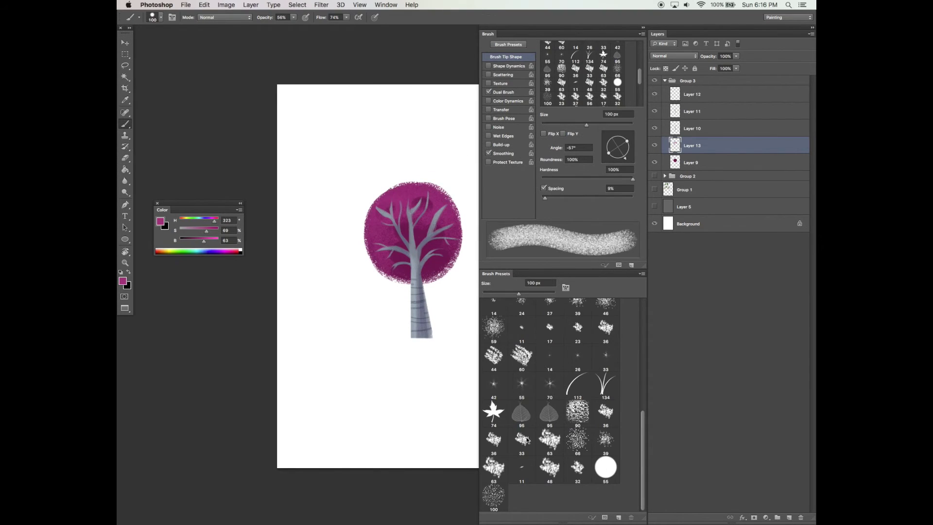
click(494, 495)
drag(542, 198, 556, 198)
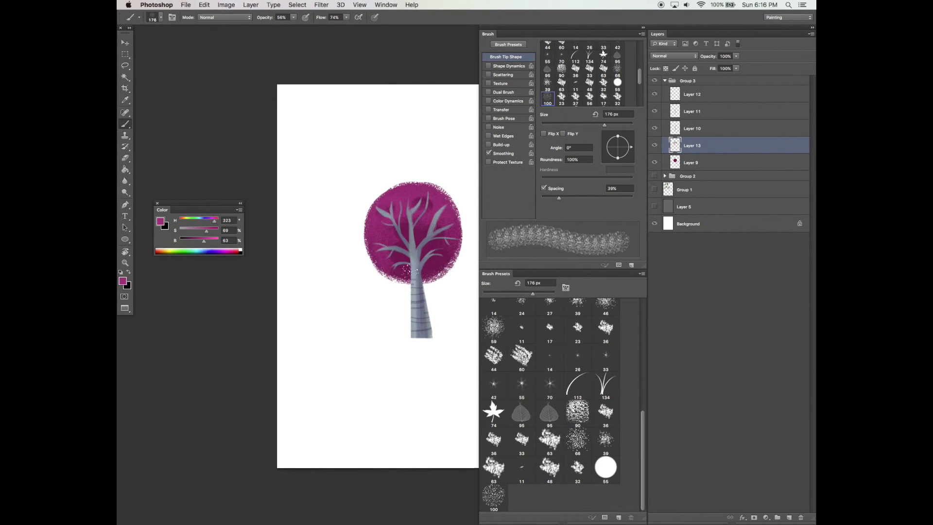
Step: Merge the three trunk layers, Layer 10 through Layer 12, into a single layer
key(v)
click(695, 128)
shift+click(698, 98)
key(super+e)
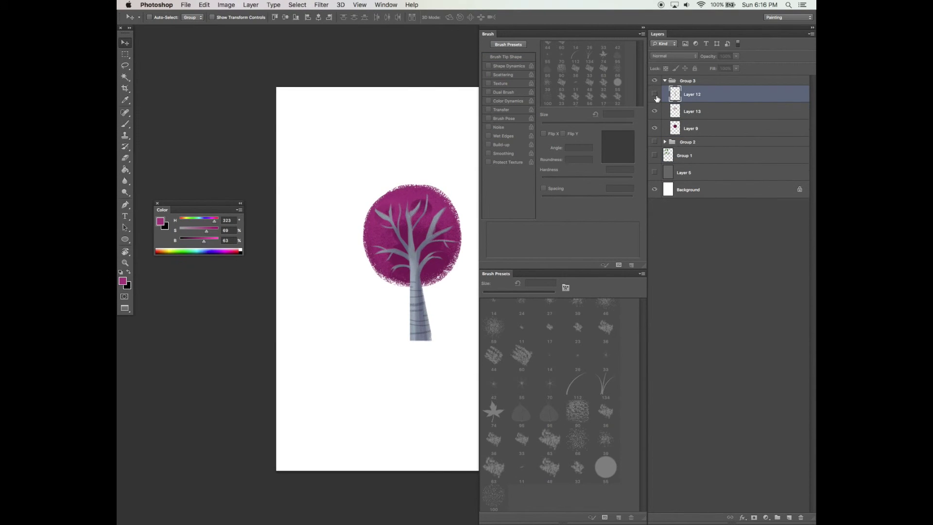
Step: Brighten the merged trunk with Hue/Saturation, setting Lightness to +15 and raising the Saturation
key(super+u)
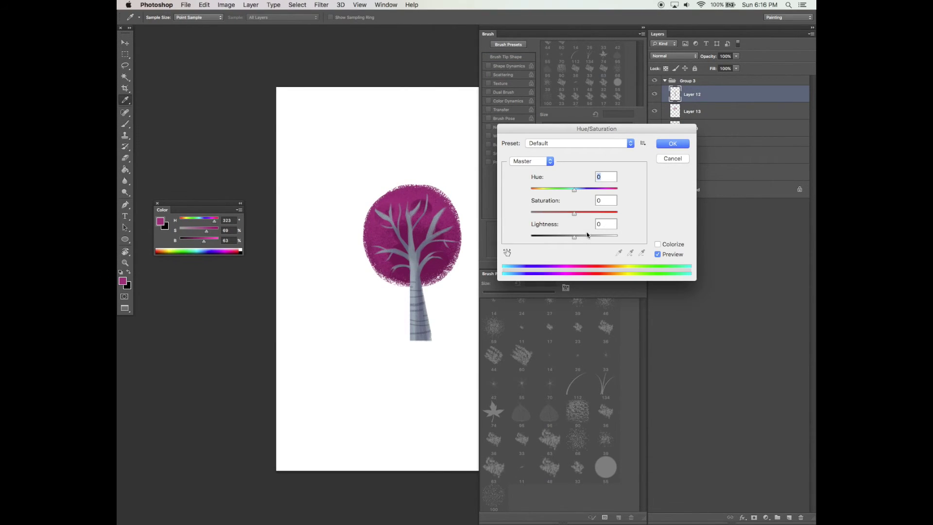
click(582, 237)
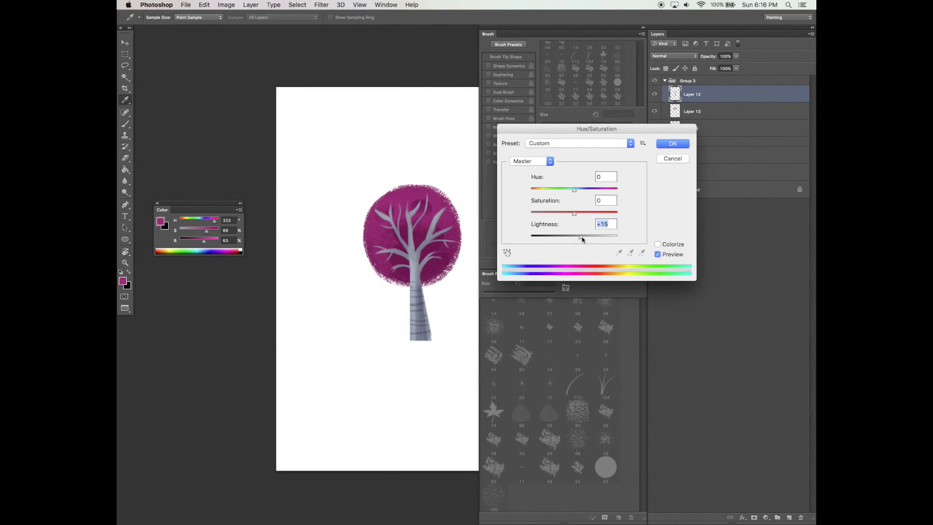
click(600, 213)
key(Return)
key(v)
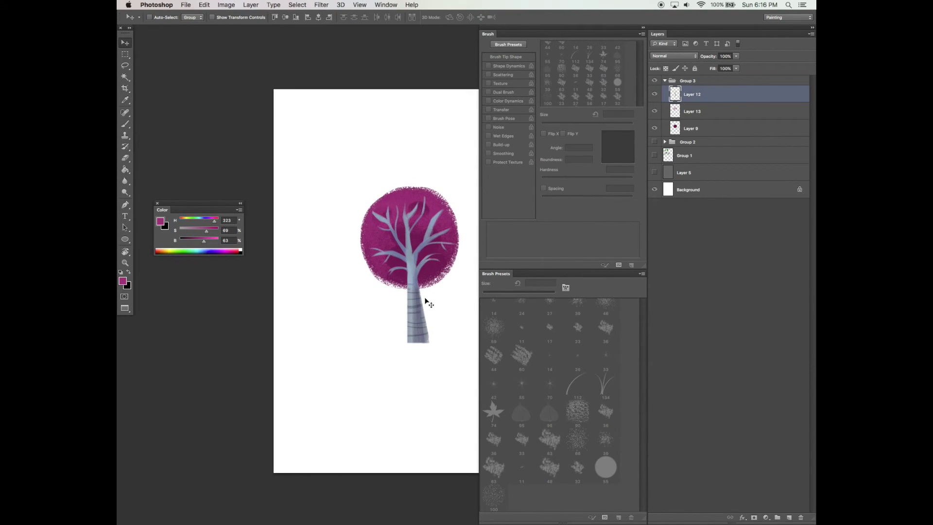
key(Tab)
key(Tab)
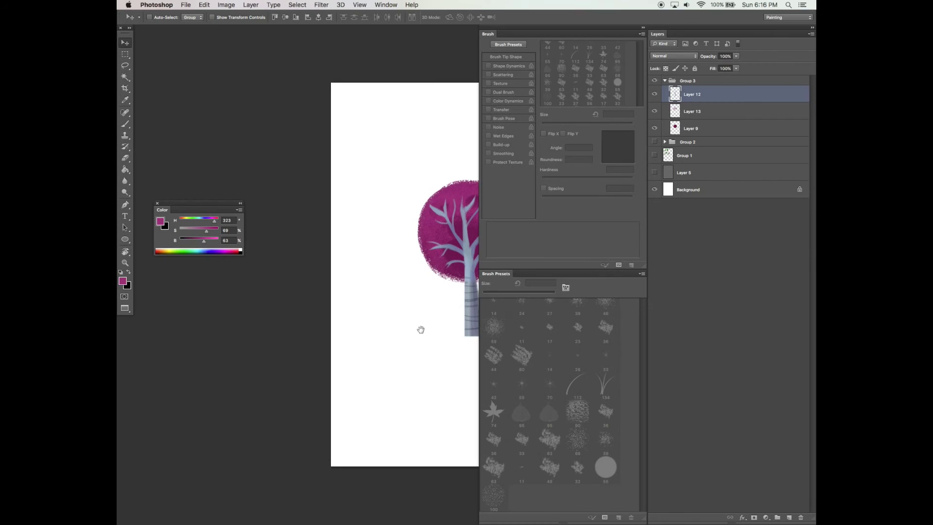
Step: Duplicate the merged trunk layer and hide the original as a backup
drag(421, 327, 314, 335)
key(e)
mouse_move(683, 100)
mouse_down()
mouse_move(754, 516)
mouse_move(789, 517)
mouse_up()
drag(783, 459, 789, 517)
click(655, 111)
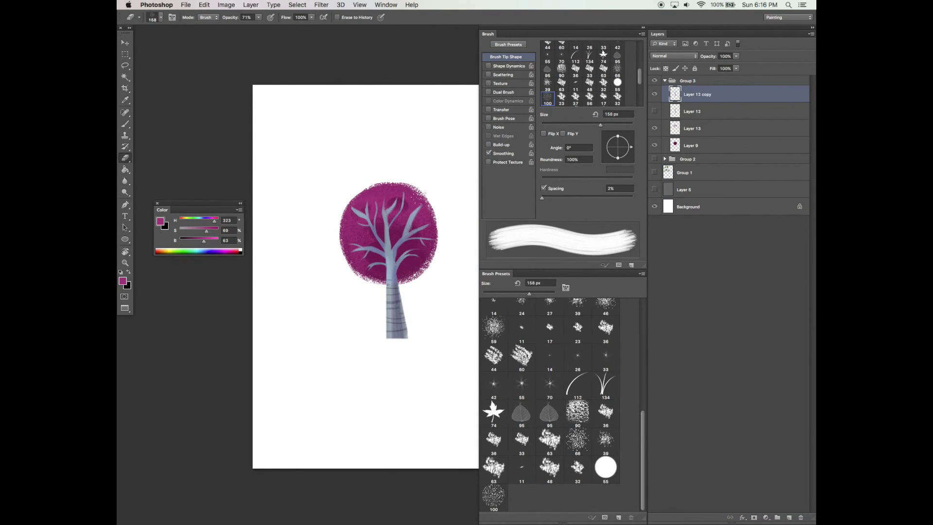
Step: Give the Eraser the textured 59 px tip and raise its opacity to 100%
click(497, 331)
key(Tab)
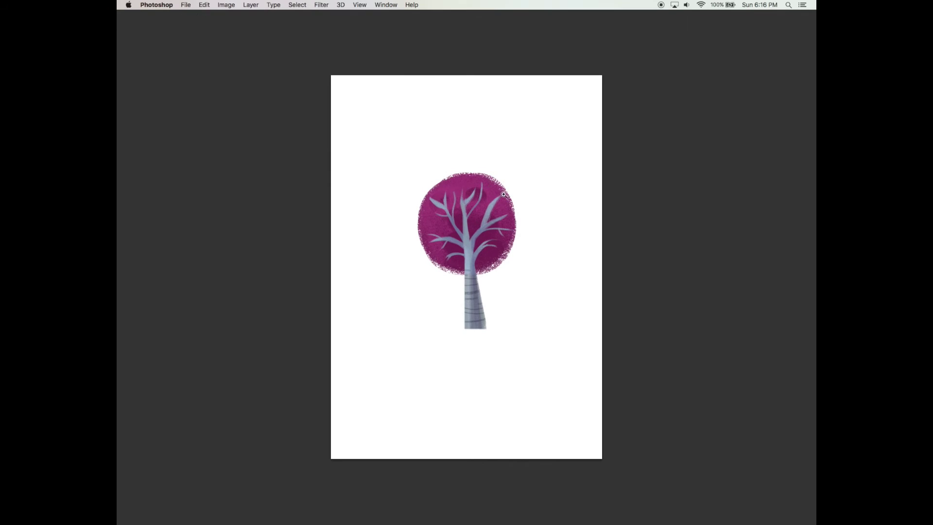
click(503, 195)
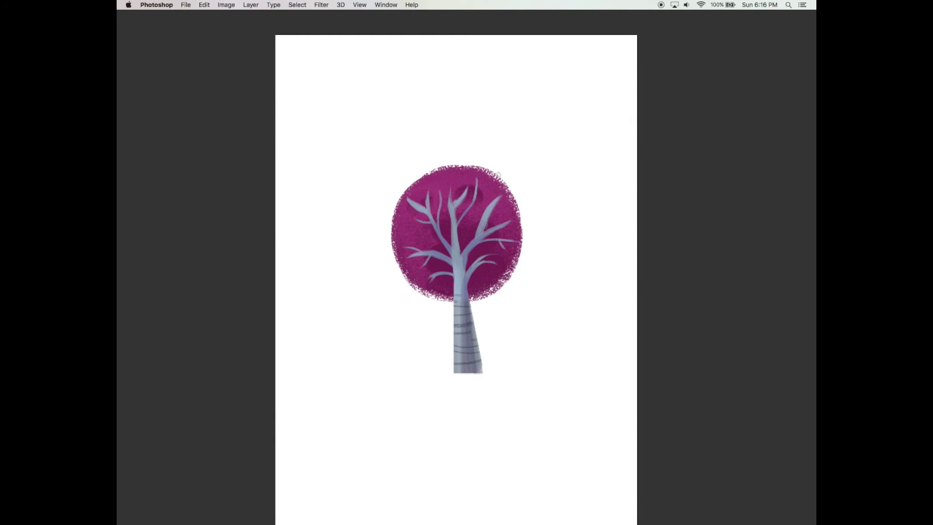
key(Tab)
click(259, 18)
drag(259, 20, 290, 26)
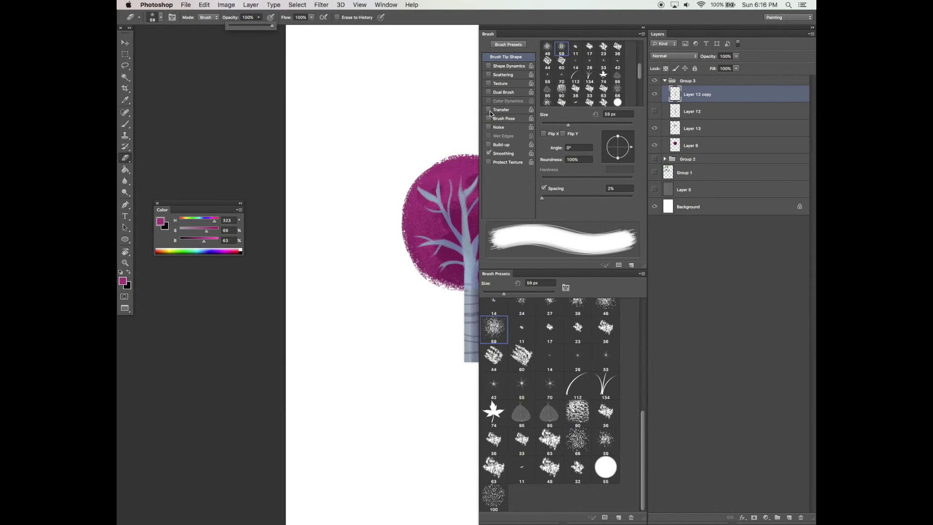
key(Tab)
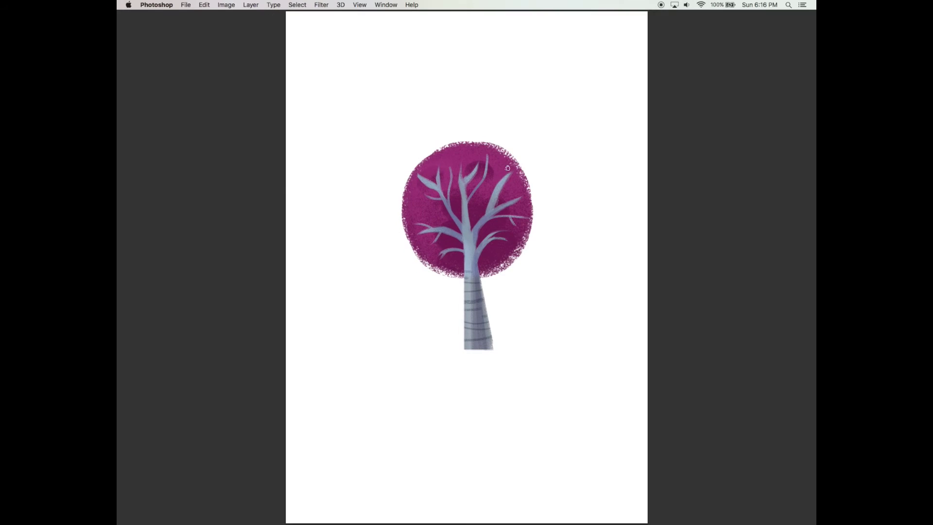
Step: Erase along the branch tips on the trunk copy to thin and taper them, undoing the unwanted strokes
drag(508, 168, 485, 211)
drag(416, 174, 429, 191)
drag(481, 254, 515, 246)
drag(457, 183, 462, 218)
key(super+z)
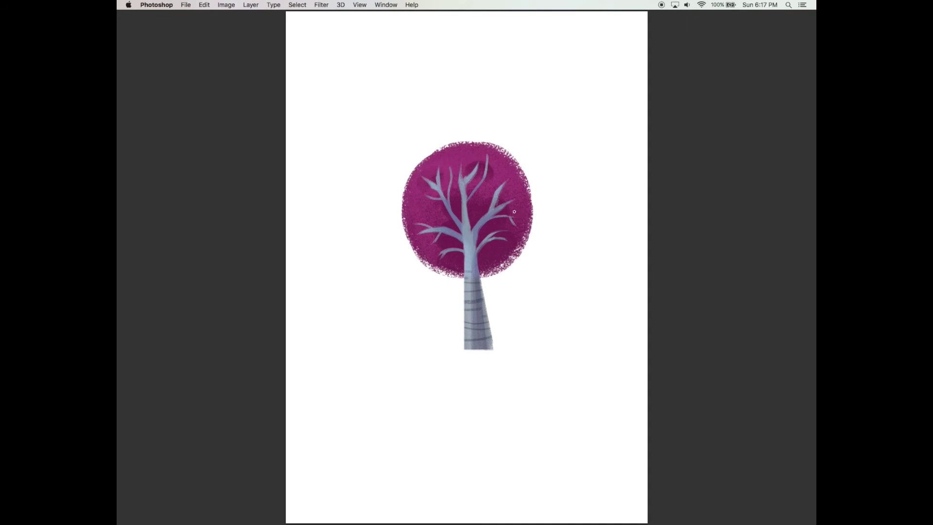
drag(508, 216, 530, 219)
key(super+z)
Step: Enlarge the textured brush and paint pink highlights along the crown's upper-left edge on Layer 14, undoing an unwanted stroke
key(Tab)
click(598, 159)
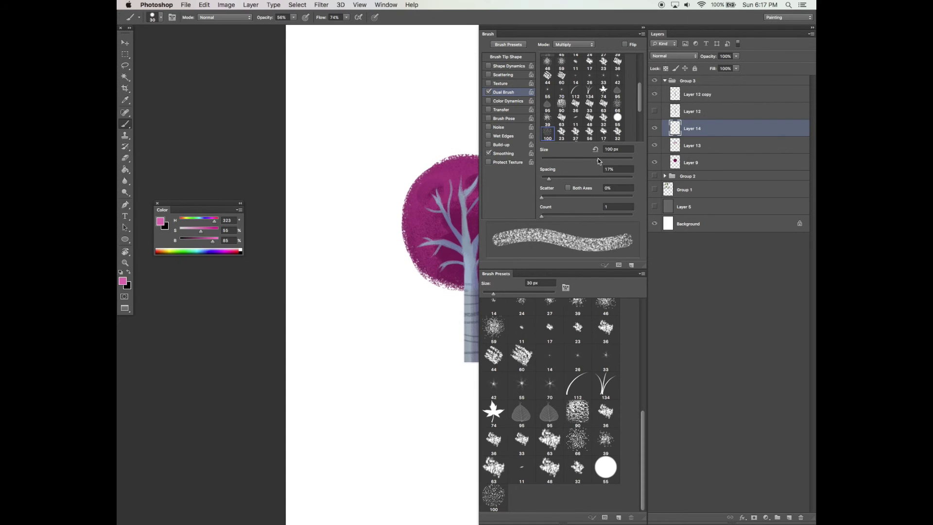
click(517, 58)
drag(578, 123, 582, 124)
key(Tab)
drag(417, 223, 468, 149)
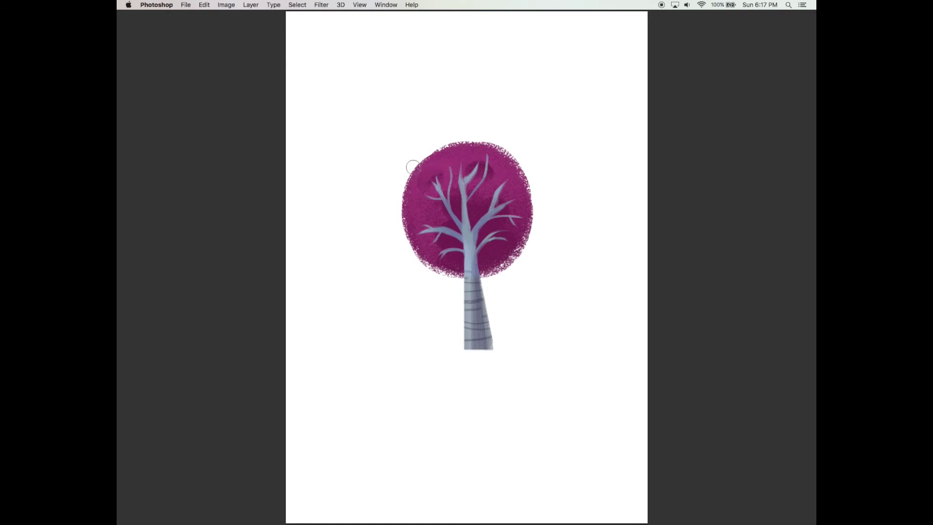
key(Tab)
key(Tab)
mouse_move(408, 221)
mouse_down()
mouse_move(432, 154)
mouse_move(448, 143)
mouse_up()
key(super+z)
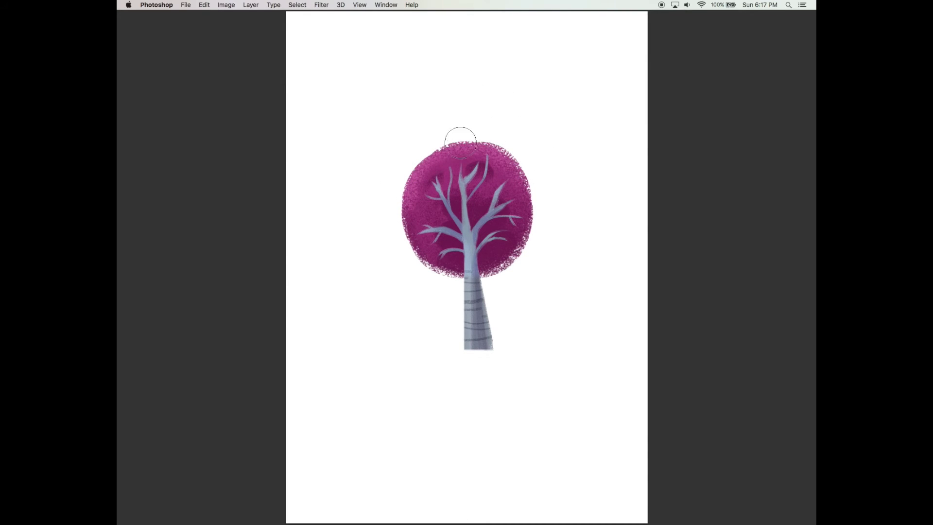
Step: Build up pink highlights around the left branches and the crown's lower-left edge, varying the brush size and sampling the crown color
key(bracketleft)
key(bracketleft)
key(bracketleft)
mouse_move(438, 172)
mouse_down()
mouse_move(420, 195)
mouse_move(442, 177)
mouse_move(428, 202)
mouse_move(439, 195)
mouse_move(430, 182)
mouse_move(441, 174)
mouse_move(424, 179)
mouse_move(452, 189)
mouse_up()
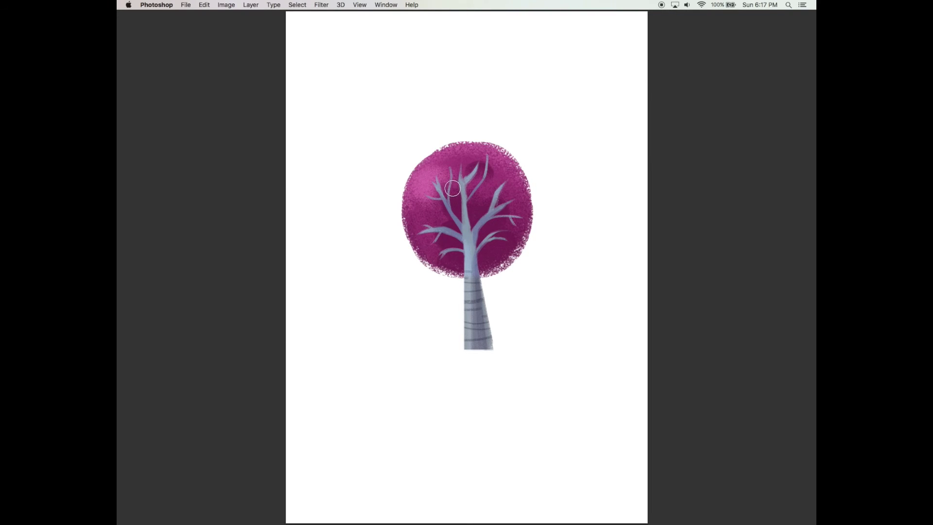
alt+click(451, 188)
drag(437, 196, 440, 185)
key(bracketright)
key(bracketright)
mouse_move(416, 233)
mouse_down()
mouse_move(438, 227)
mouse_move(422, 213)
mouse_move(413, 232)
mouse_move(425, 223)
mouse_move(405, 222)
mouse_move(432, 221)
mouse_move(438, 230)
mouse_move(427, 252)
mouse_up()
Step: Erase parts of the pink highlight along the crown's left side to shape its edge
key(e)
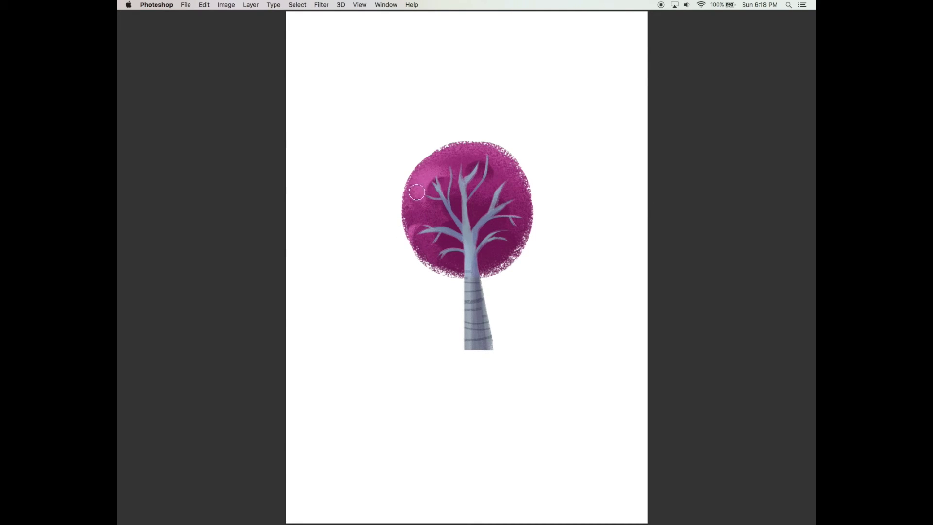
mouse_move(417, 192)
mouse_down()
mouse_move(414, 196)
mouse_move(442, 165)
mouse_move(437, 159)
mouse_move(476, 149)
mouse_move(467, 145)
mouse_move(457, 152)
mouse_move(476, 145)
mouse_move(452, 157)
mouse_move(519, 157)
mouse_move(449, 156)
mouse_move(517, 177)
mouse_move(462, 175)
mouse_move(439, 181)
mouse_move(433, 199)
mouse_move(458, 187)
mouse_move(432, 184)
mouse_move(477, 170)
mouse_move(467, 169)
mouse_move(483, 158)
mouse_move(498, 176)
mouse_move(437, 174)
mouse_move(426, 184)
mouse_move(462, 164)
mouse_move(522, 164)
mouse_move(471, 152)
mouse_move(430, 193)
mouse_up()
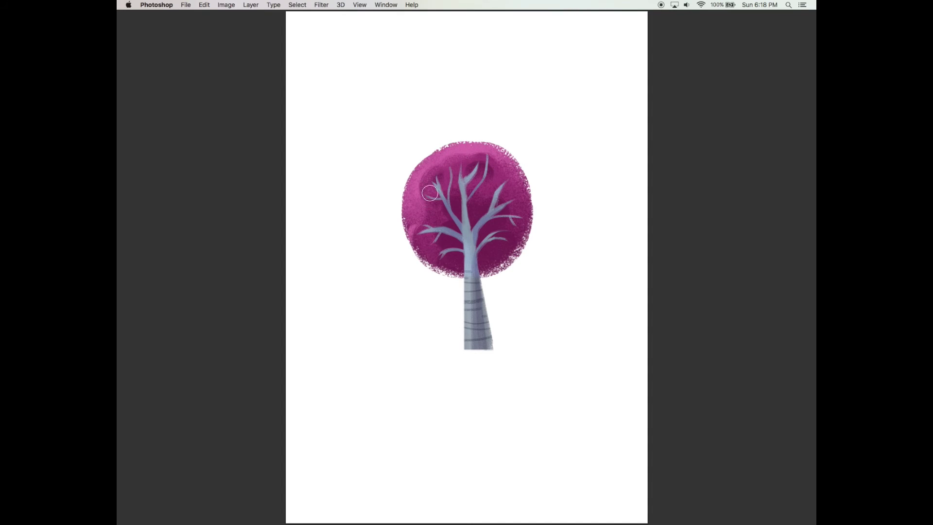
mouse_move(408, 224)
mouse_down()
mouse_move(433, 258)
mouse_move(431, 236)
mouse_move(432, 261)
mouse_up()
Step: Paint textured pink highlights from the crown's left side across the top and down around the right-hand branches
key(b)
drag(429, 194, 419, 219)
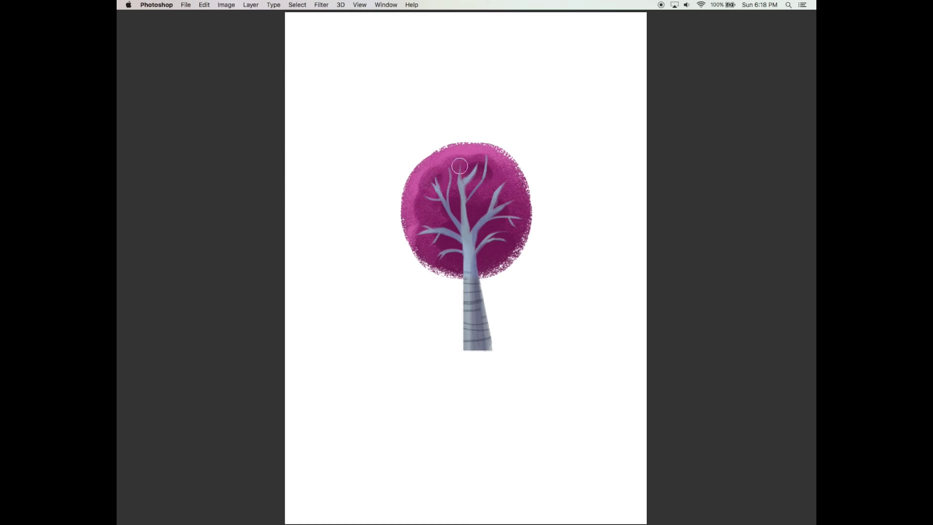
mouse_move(459, 166)
mouse_down()
mouse_move(482, 164)
mouse_move(426, 188)
mouse_move(496, 177)
mouse_move(485, 152)
mouse_move(518, 202)
mouse_move(517, 243)
mouse_up()
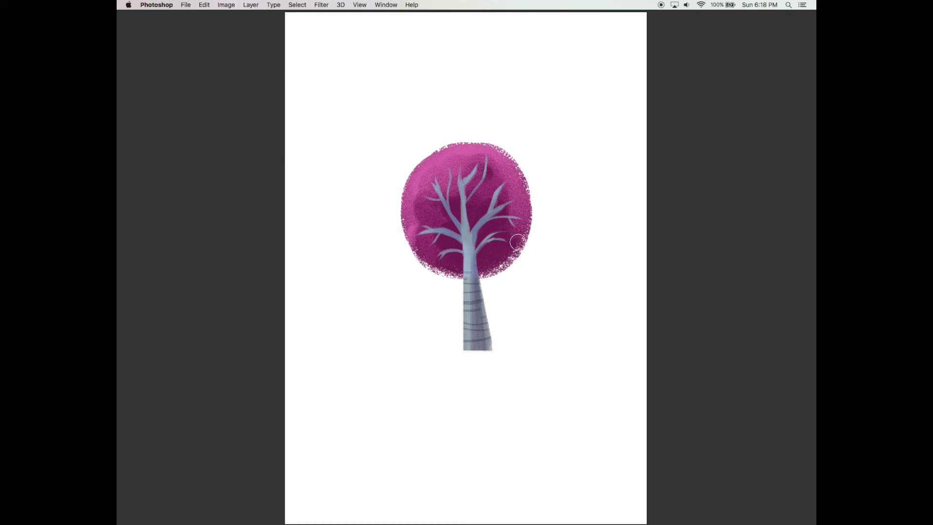
mouse_move(501, 186)
mouse_down()
mouse_move(494, 197)
mouse_move(510, 233)
mouse_up()
key(b)
Step: Create a new layer above the trunk copy and widen the brush spacing to 16%, with the Dual Brush spacing at 78%
key(super+equal)
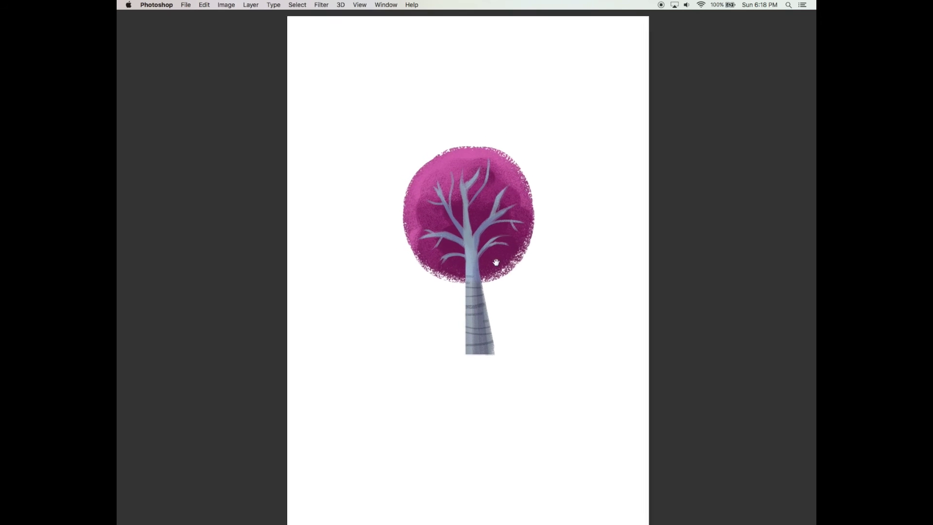
key(Tab)
drag(445, 292, 418, 301)
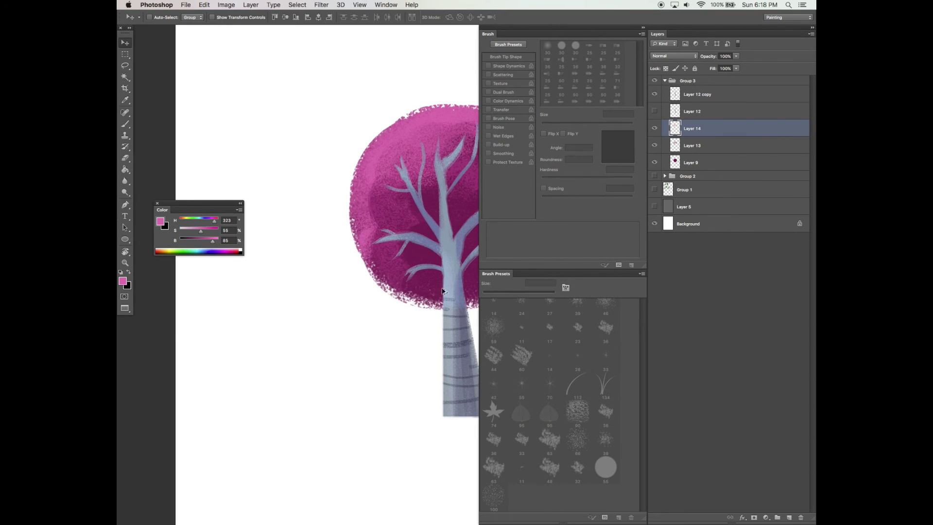
key(b)
click(700, 96)
click(790, 517)
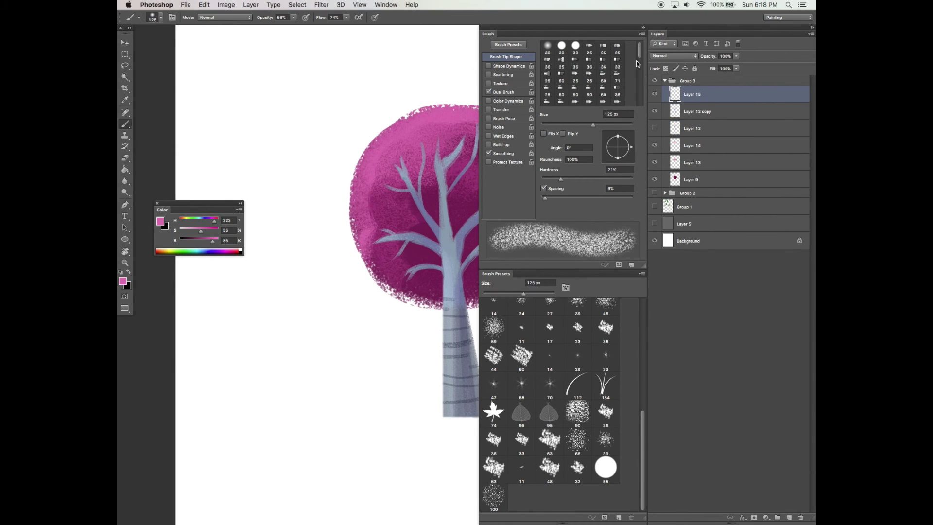
drag(569, 198, 548, 198)
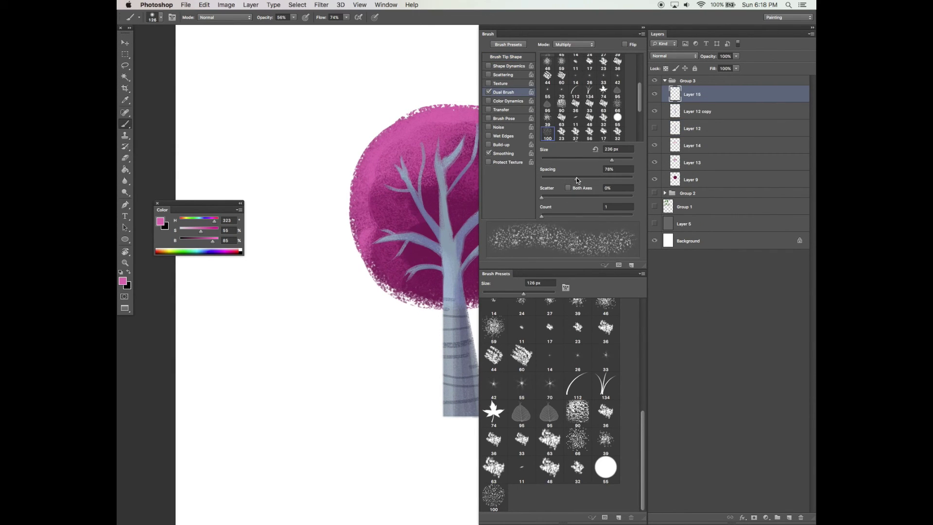
Step: Set the new layer's blend mode to Overlay and paint white speckled highlights over the crown
alt+click(421, 87)
click(674, 56)
click(673, 140)
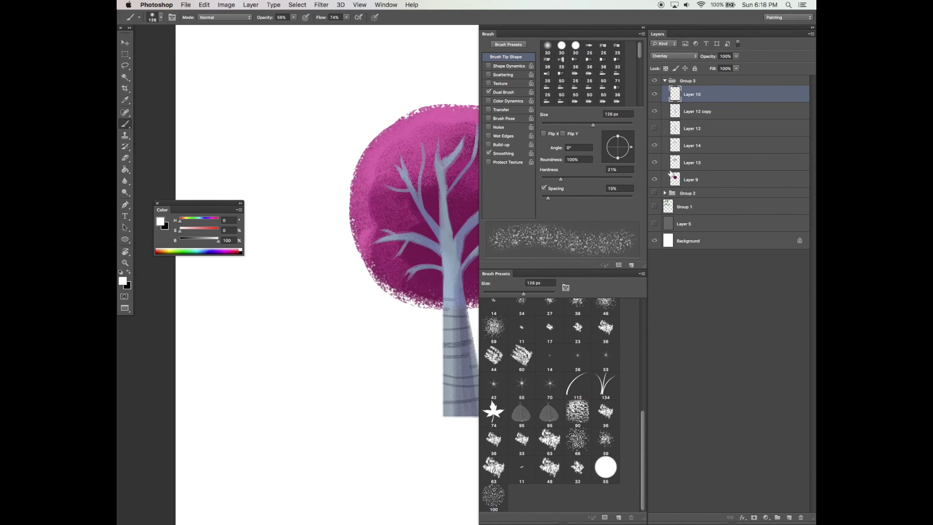
key(Tab)
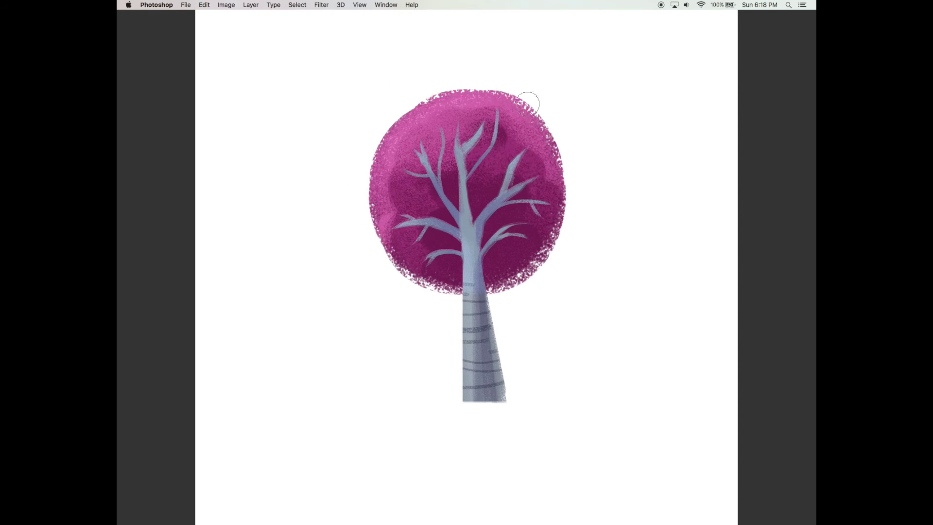
mouse_move(431, 108)
mouse_down()
mouse_move(398, 149)
mouse_move(405, 170)
mouse_move(391, 157)
mouse_move(404, 200)
mouse_up()
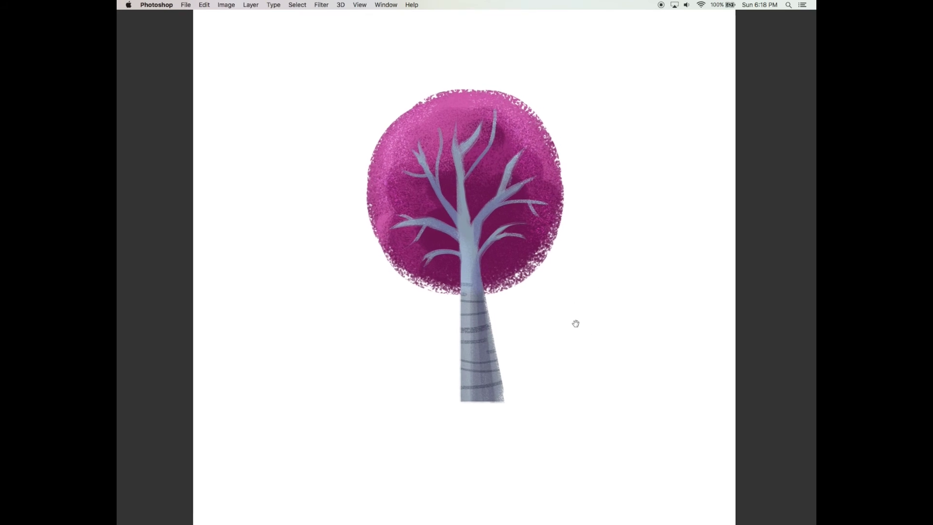
Step: Sample the crown's light pink and add new Normal-mode layers above the Overlay layer
key(Tab)
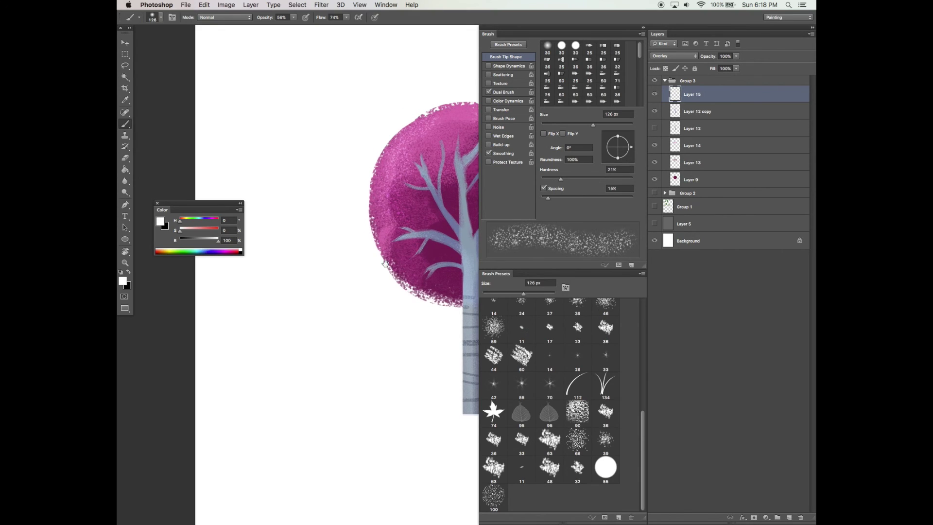
drag(385, 264, 329, 204)
alt+click(404, 63)
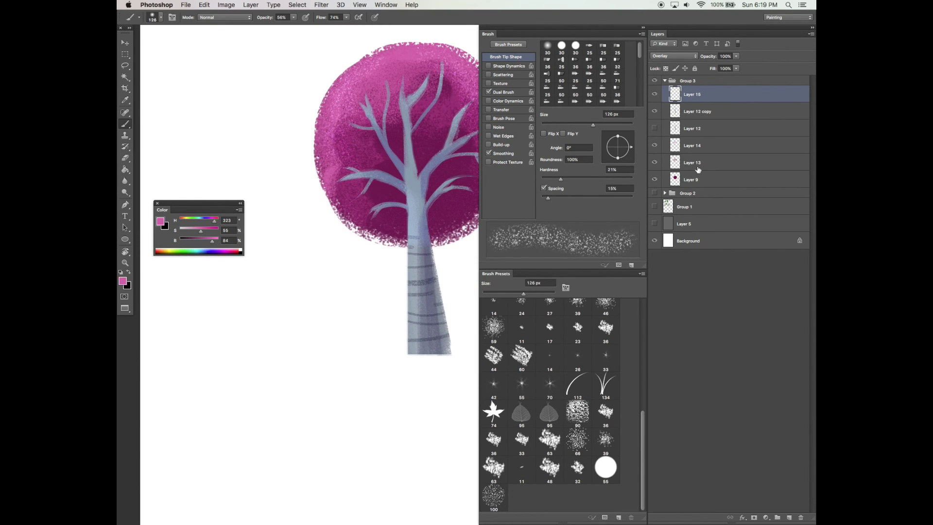
click(796, 515)
key(Tab)
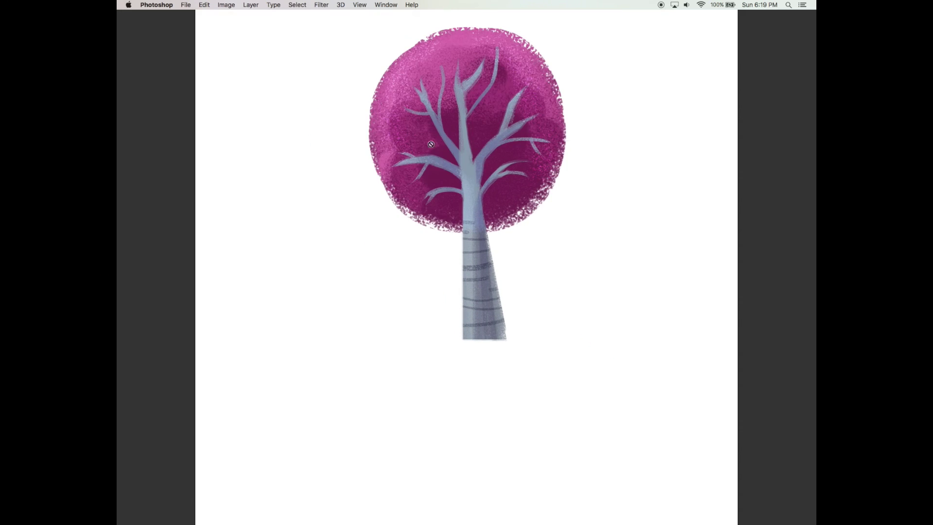
key(Tab)
click(700, 97)
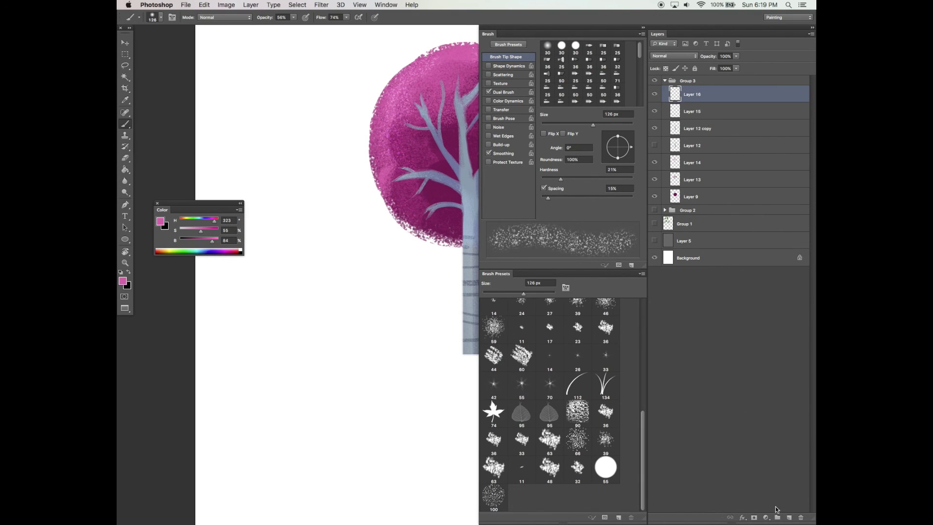
key(Tab)
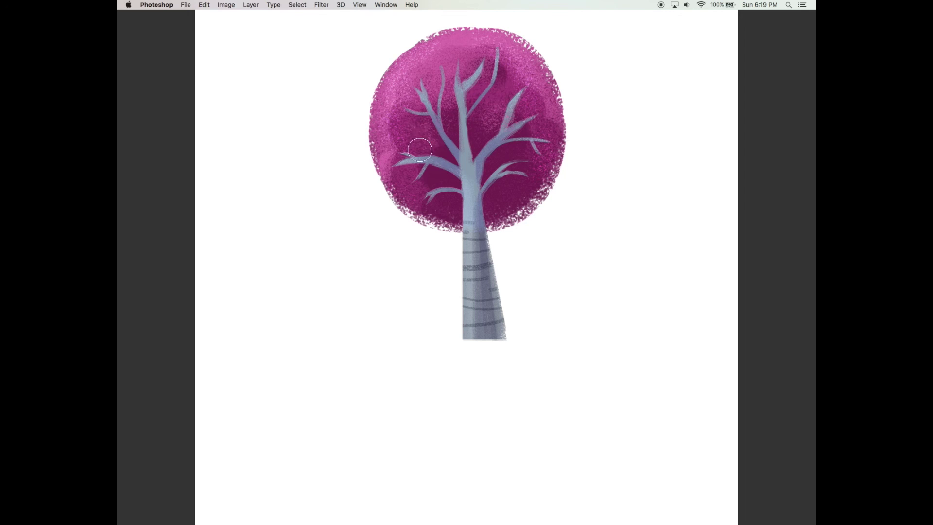
Step: Collapse Group 3 and show Layer 5, Group 1 and Group 2 to bring back the gray backdrop, leaves and green tree
drag(597, 251, 591, 263)
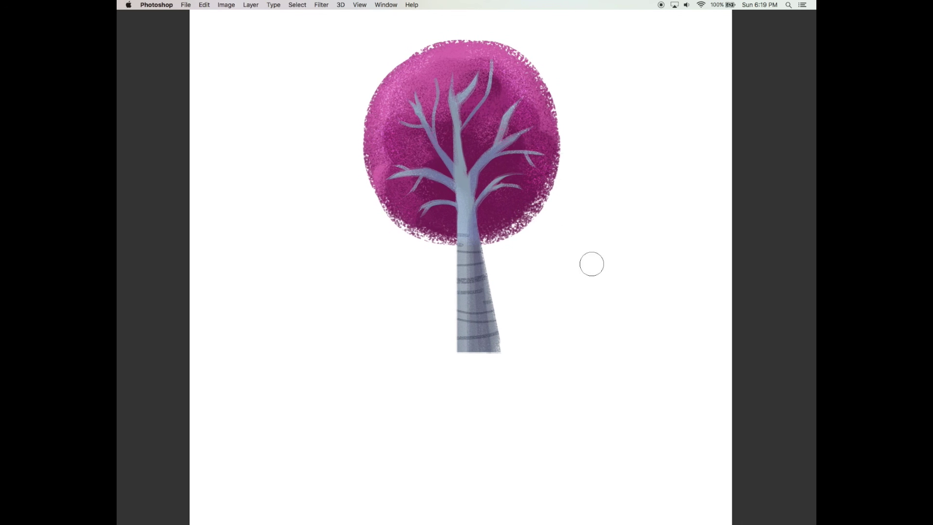
key(v)
key(Tab)
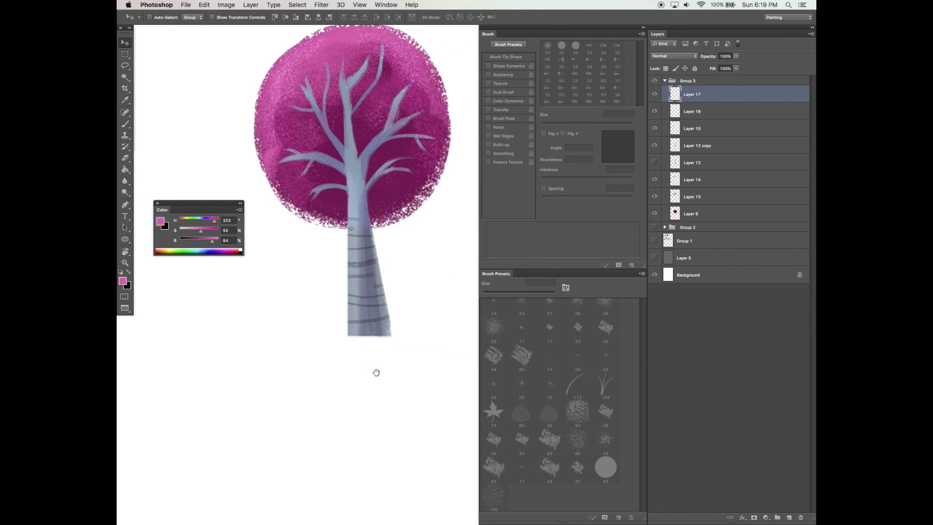
alt+super+click(391, 365)
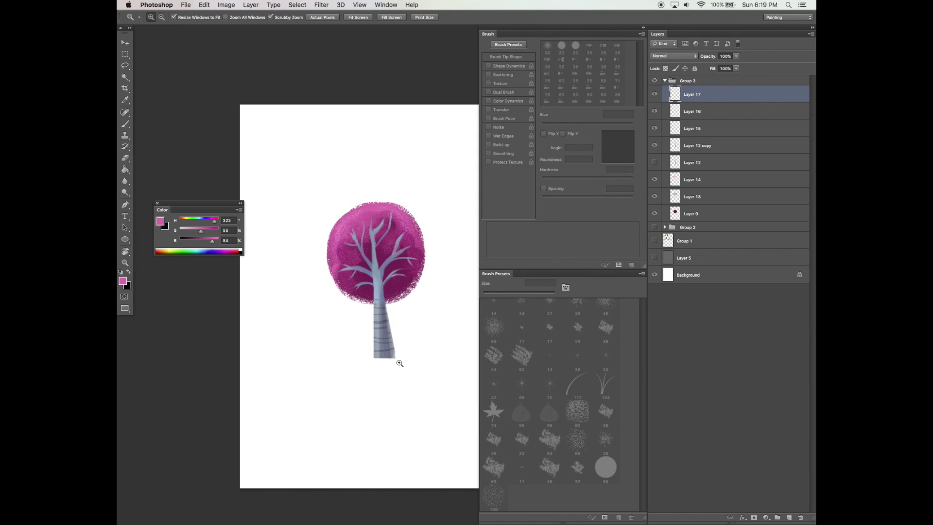
click(665, 80)
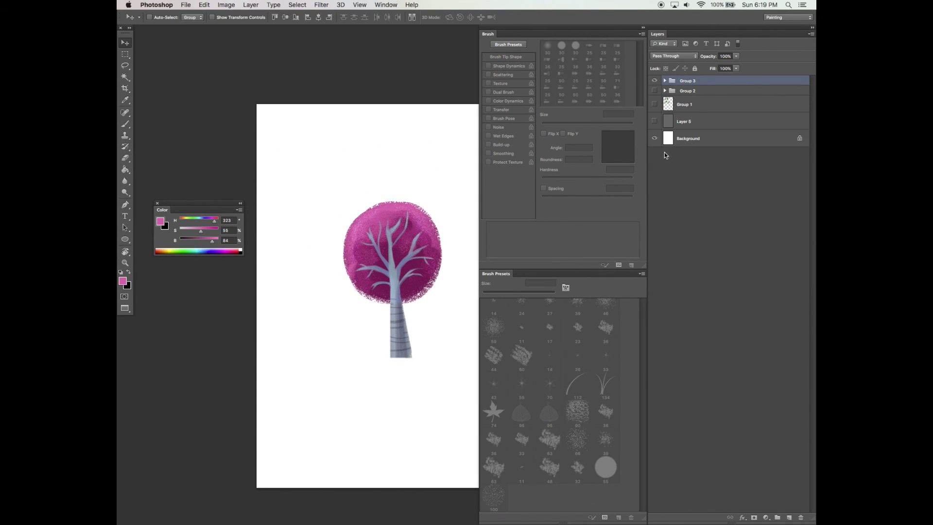
click(655, 124)
key(Tab)
key(Tab)
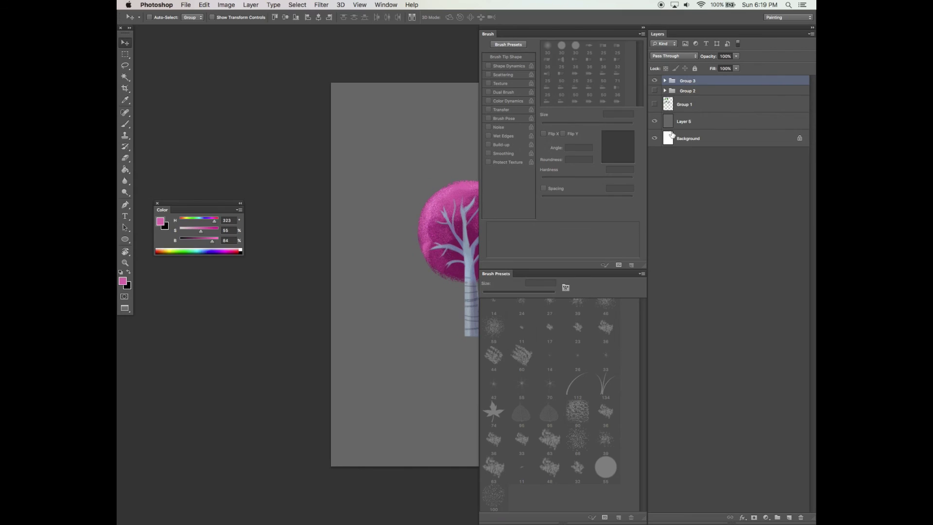
click(654, 90)
drag(411, 322, 309, 296)
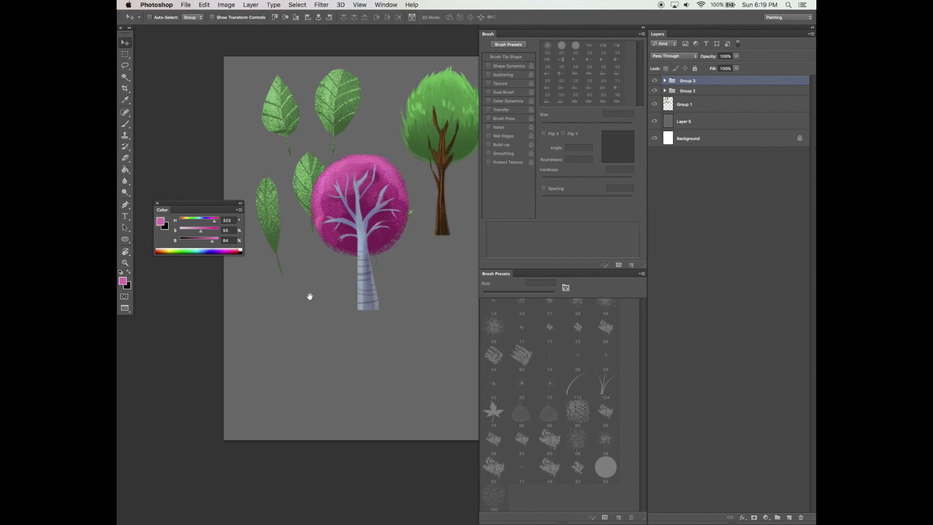
Step: Scale down the pink tree group and place it directly beneath the green tree
key(Tab)
drag(494, 278, 567, 379)
drag(590, 257, 574, 285)
key(Return)
drag(561, 317, 579, 287)
drag(601, 360, 603, 352)
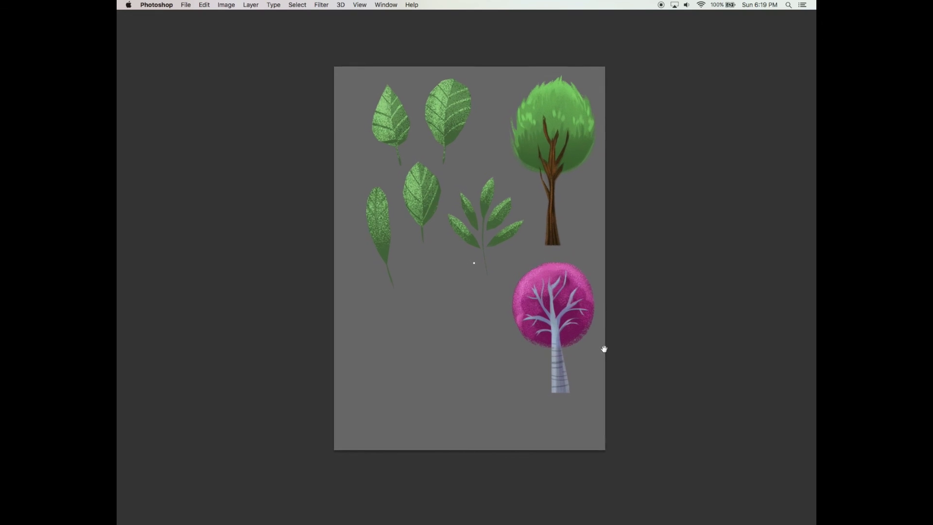